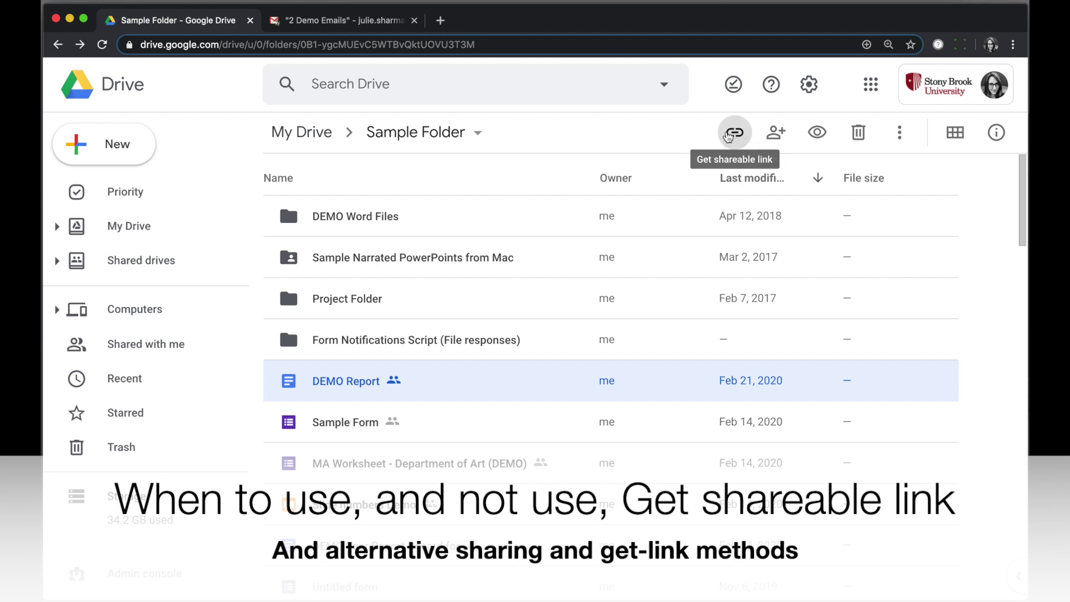
- Switch on link sharing for DEMO Report so Stony Brook users with the link can view
right_click(347, 383)
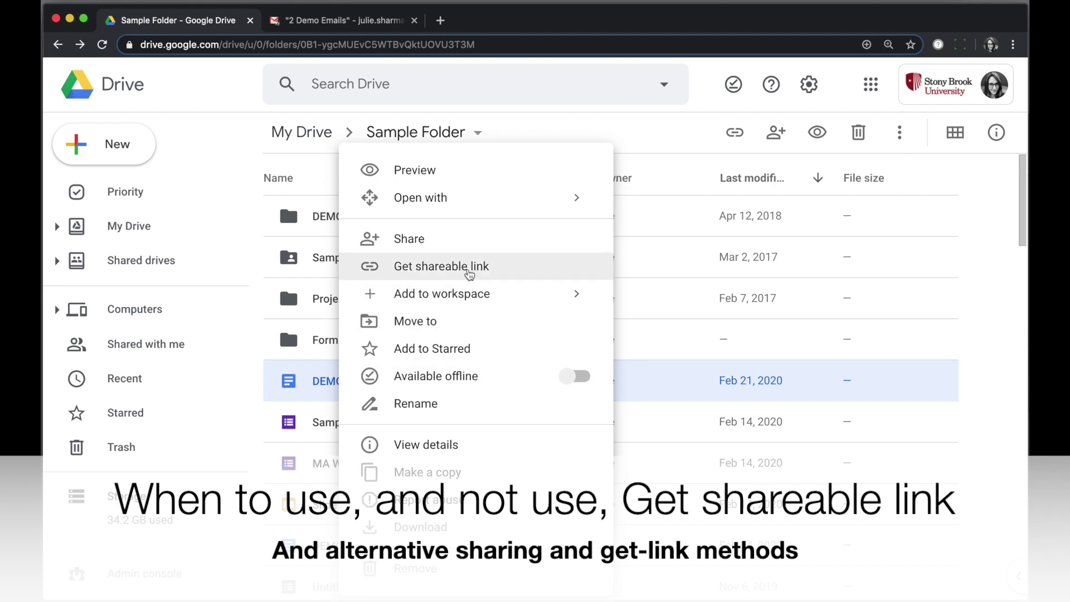
click(468, 267)
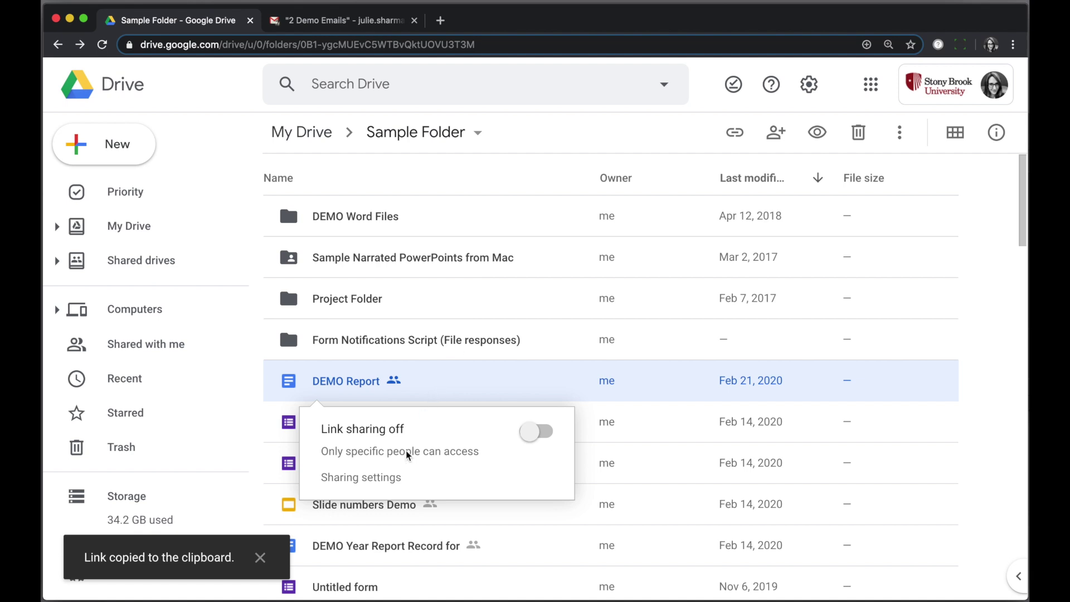
click(532, 432)
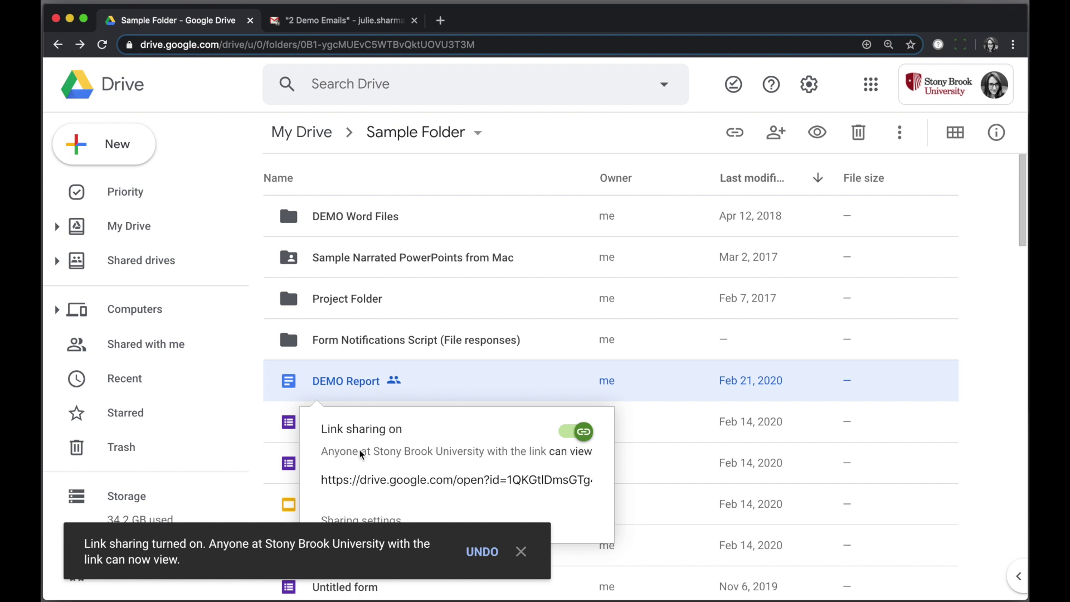
key(Escape)
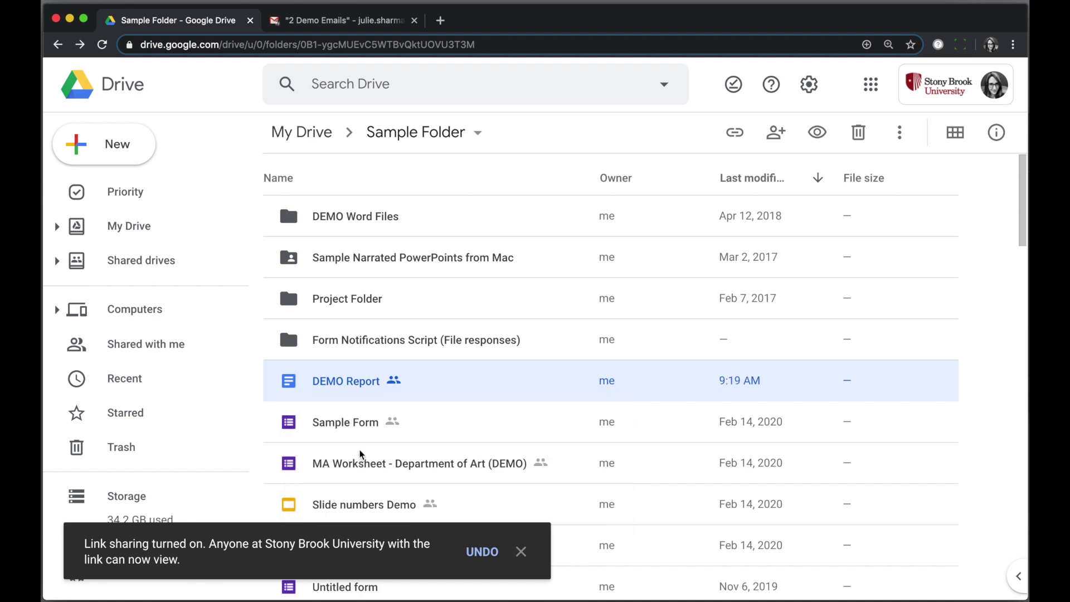
- Select and copy DEMO Report's shareable link from its Get shareable link popup
right_click(342, 384)
click(466, 277)
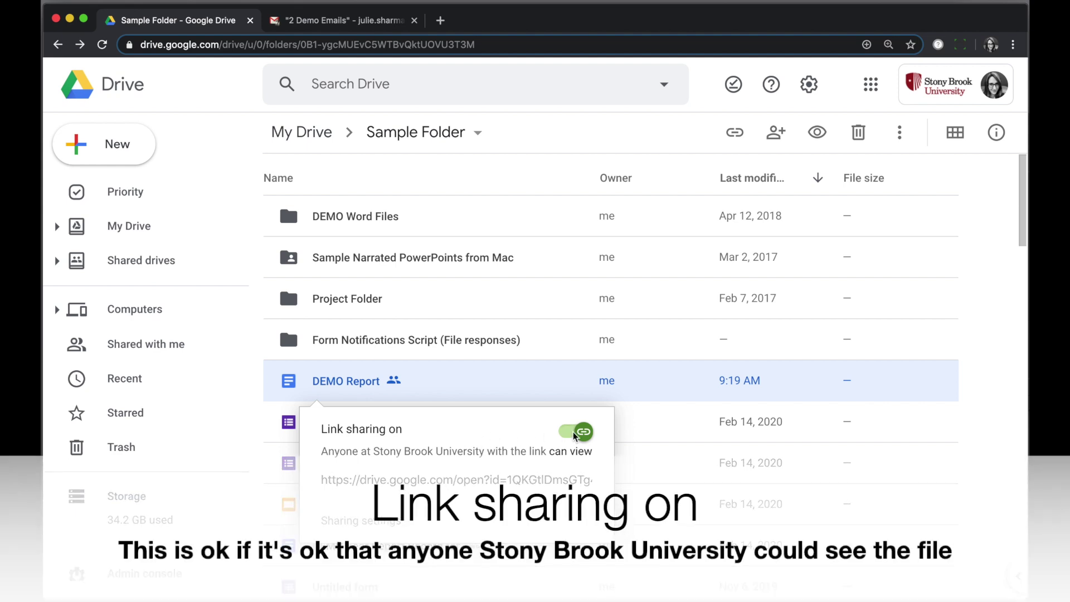
click(446, 480)
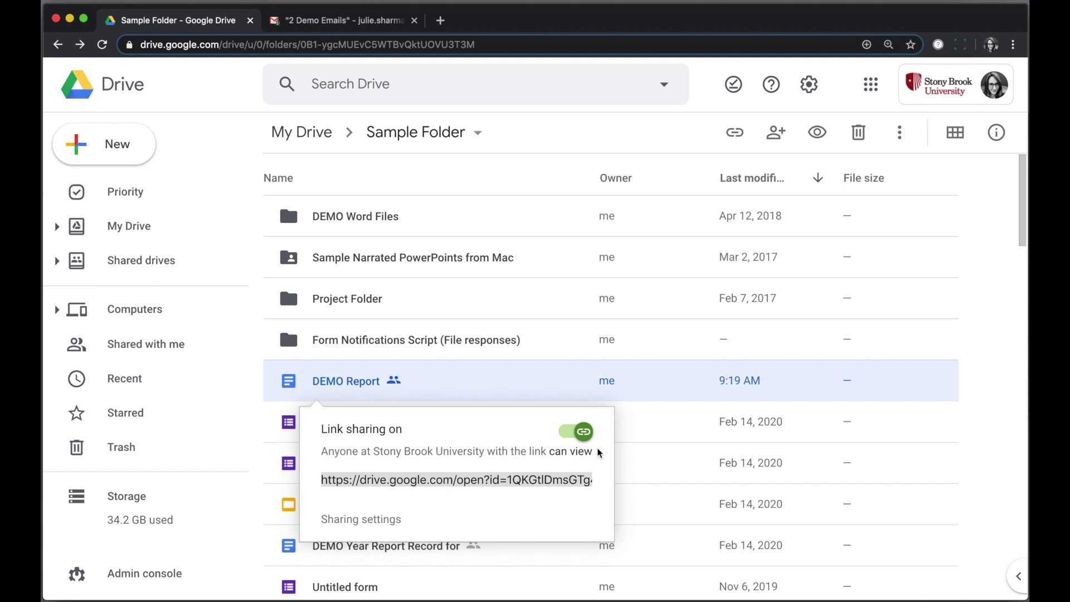
click(440, 20)
- Paste the DEMO Report drive.google.com link into the new Gmail message body
click(375, 25)
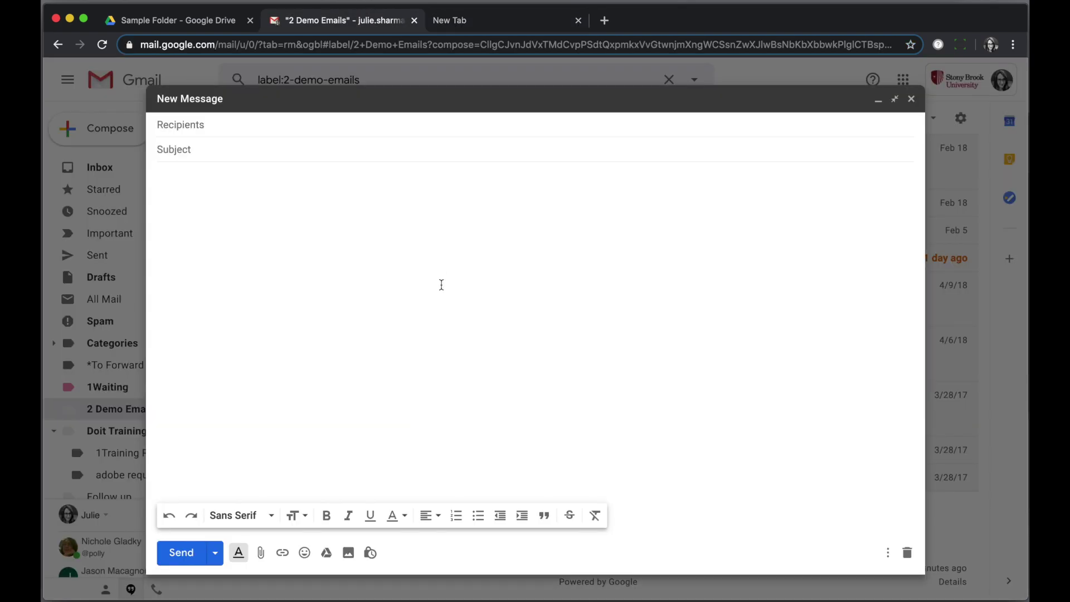
key(super+v)
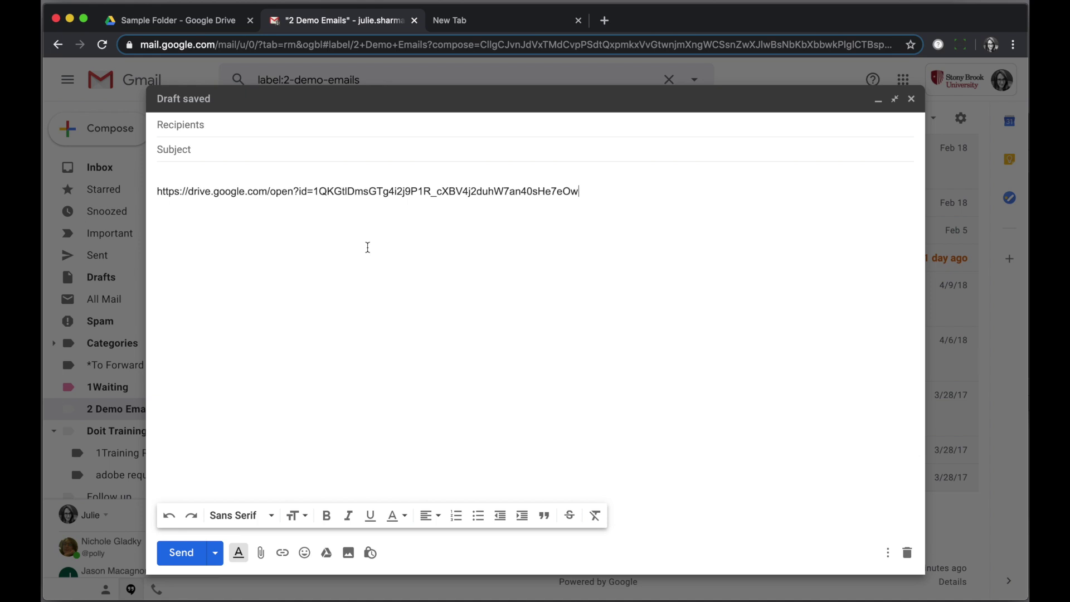
- Turn DEMO Report's link sharing off and bring up its Share settings
click(169, 21)
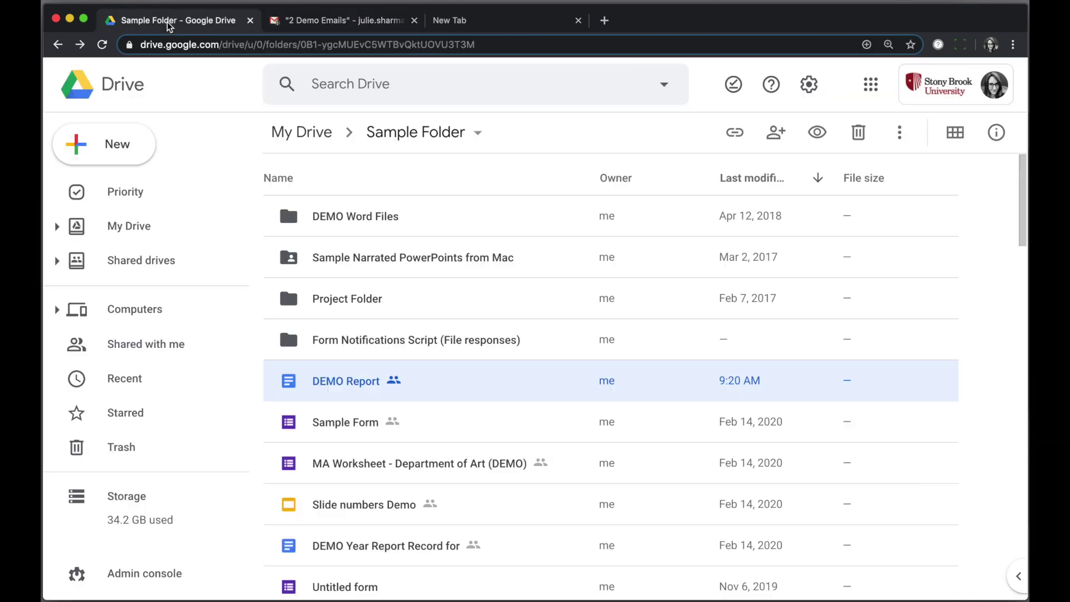
right_click(345, 381)
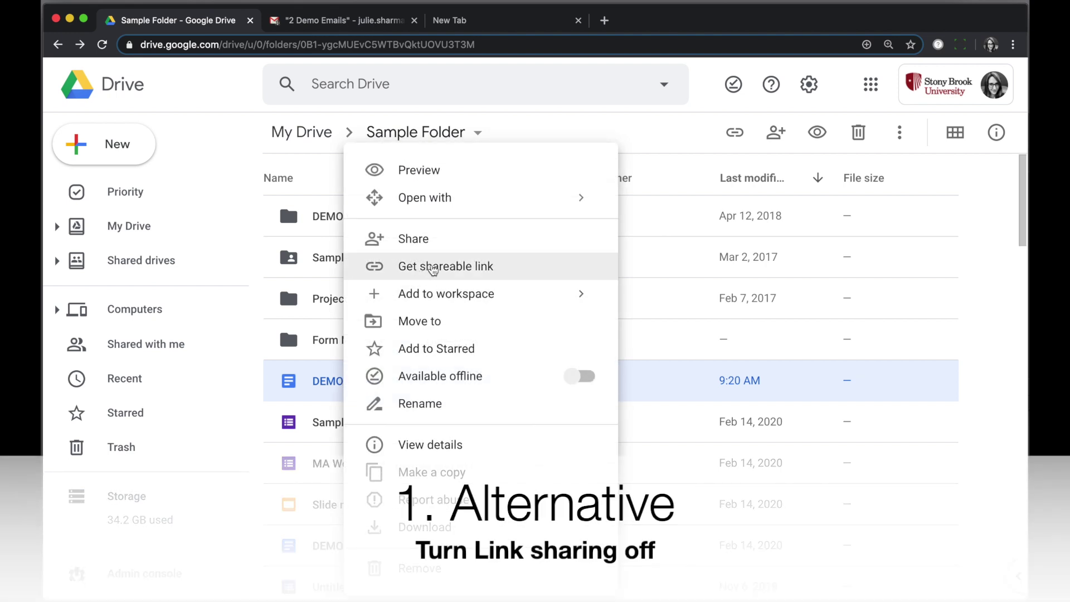
click(433, 267)
click(577, 434)
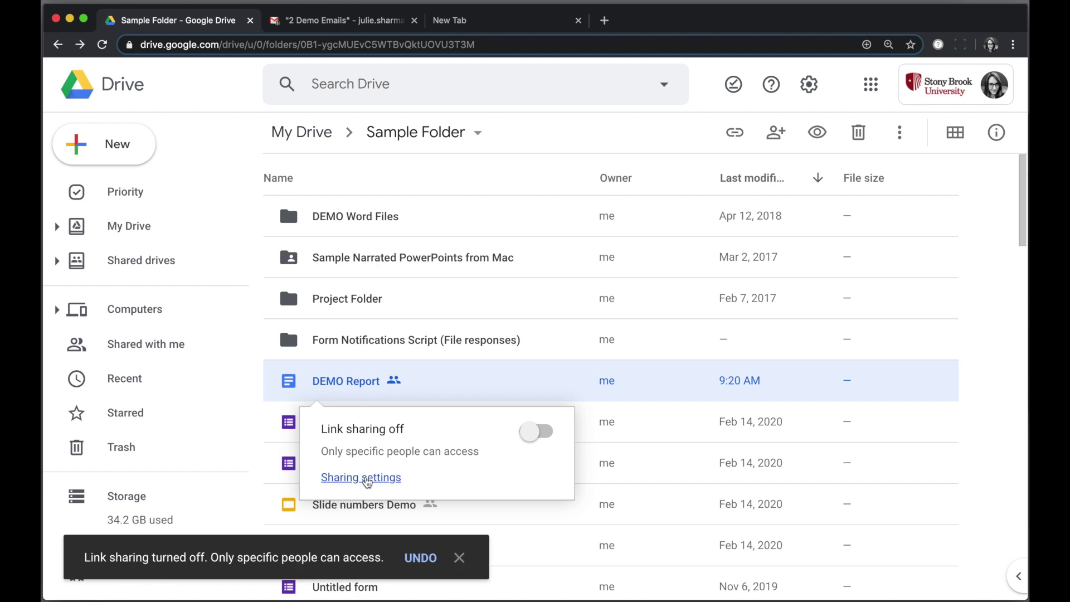
right_click(352, 388)
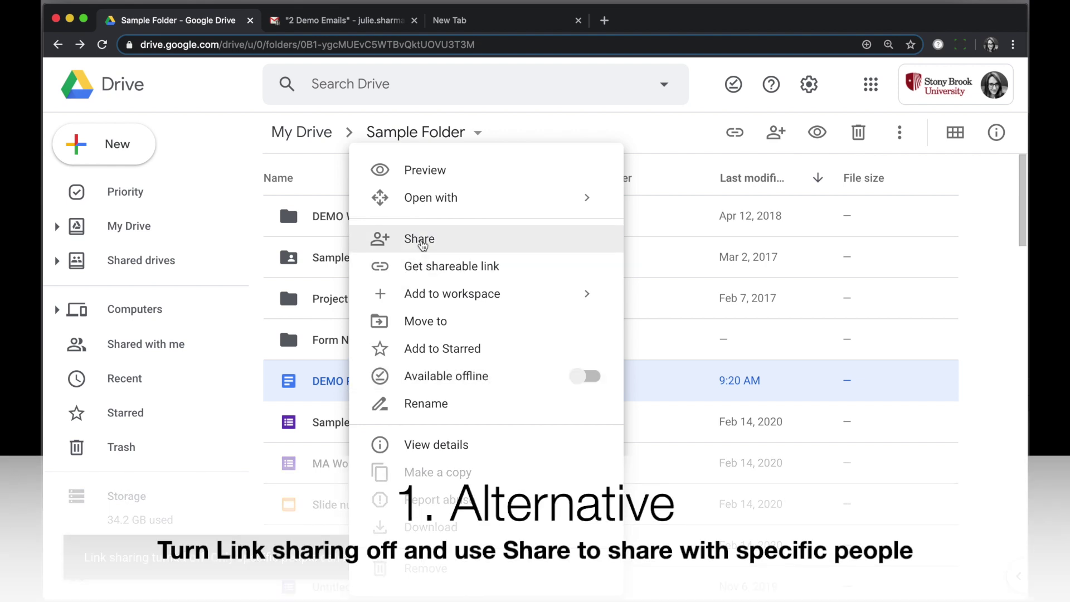
click(422, 243)
- In Advanced sharing, keep link sharing at Off - Specific people
click(733, 407)
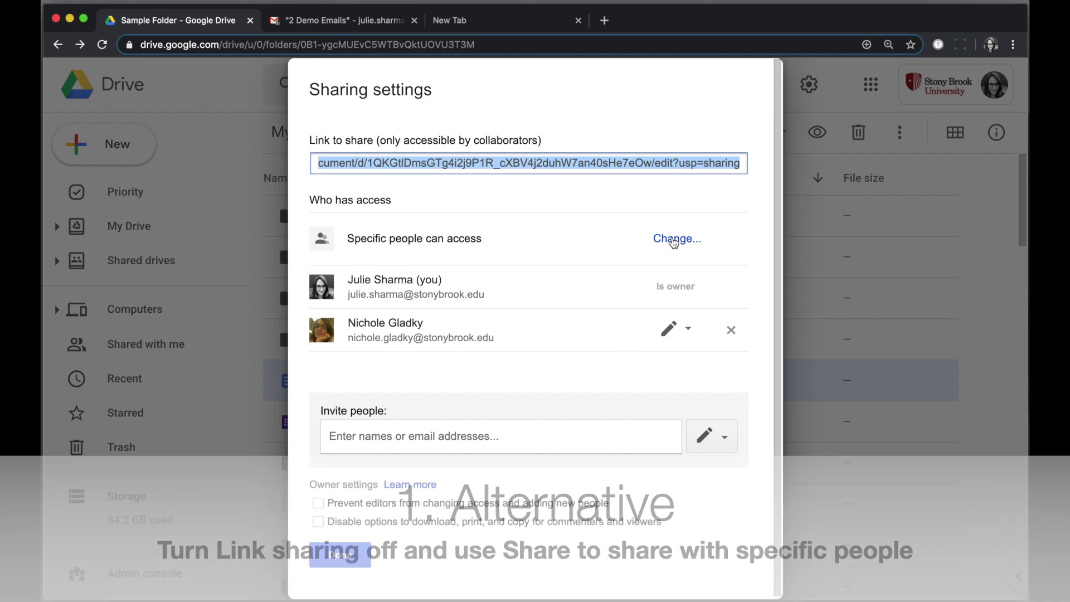
click(673, 240)
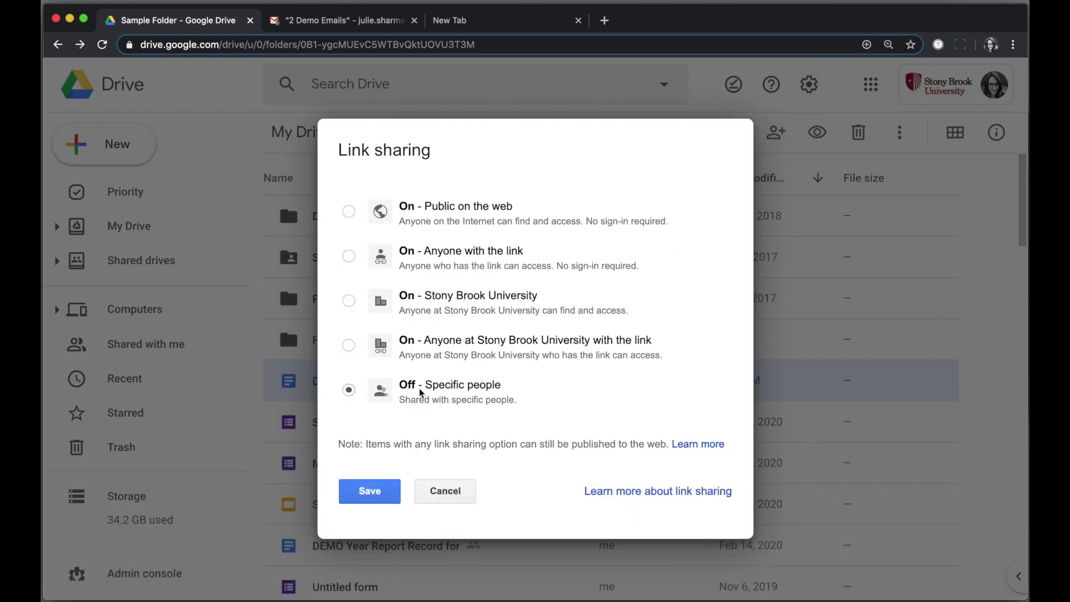
click(361, 493)
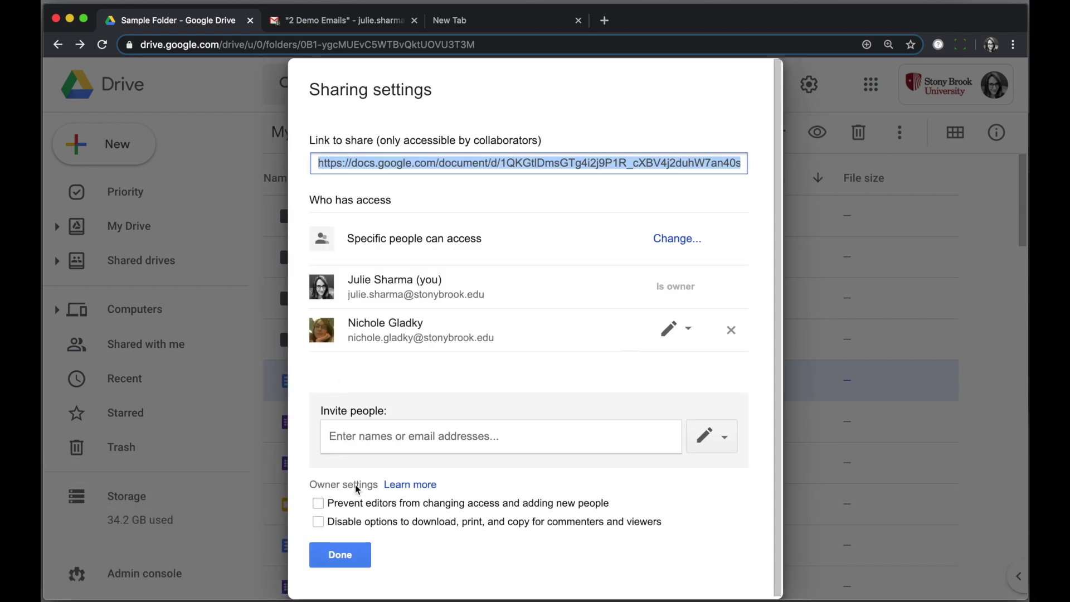
- Invite a colleague found by typing 'san' with Can view access and send
click(353, 436)
text(san)
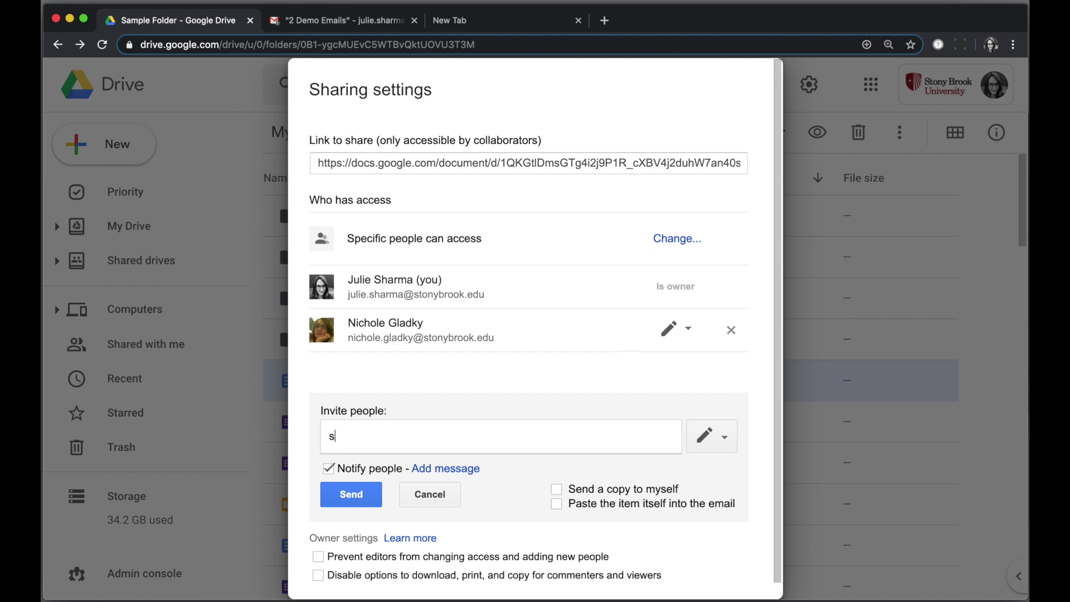
click(367, 455)
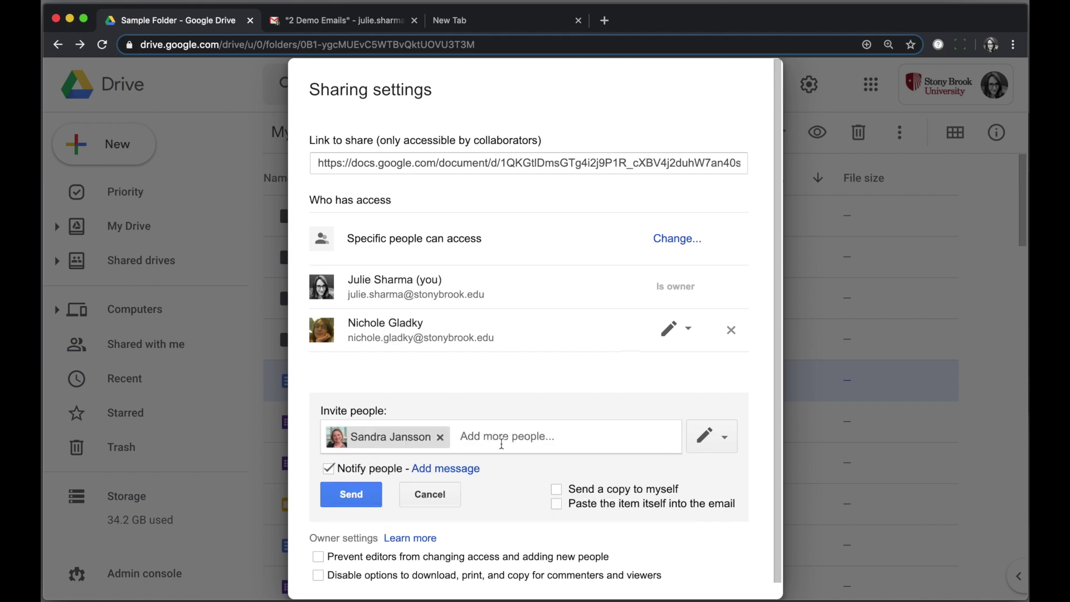
click(709, 436)
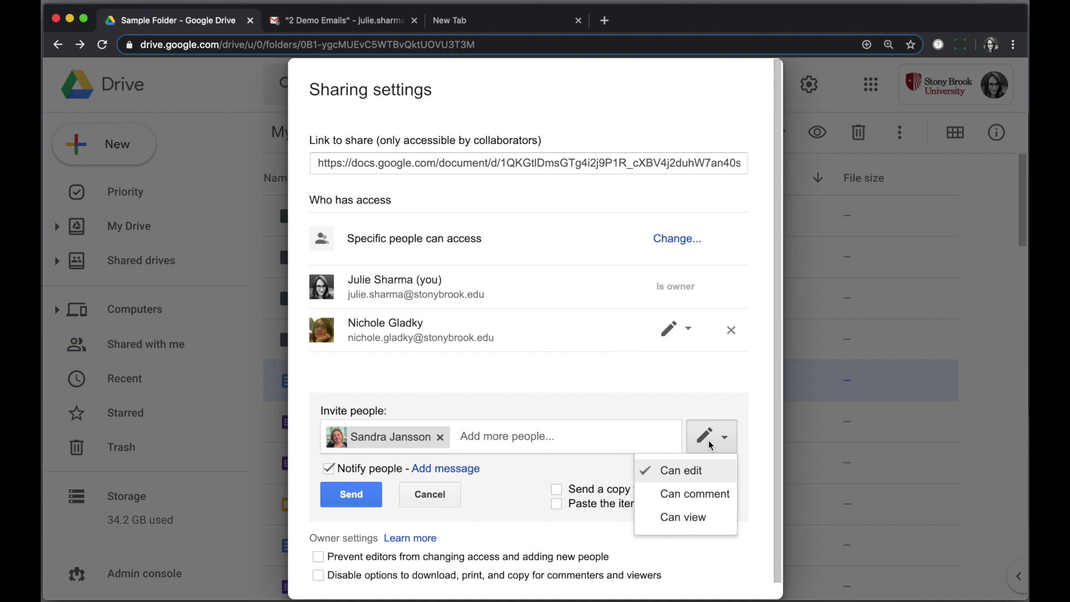
click(694, 518)
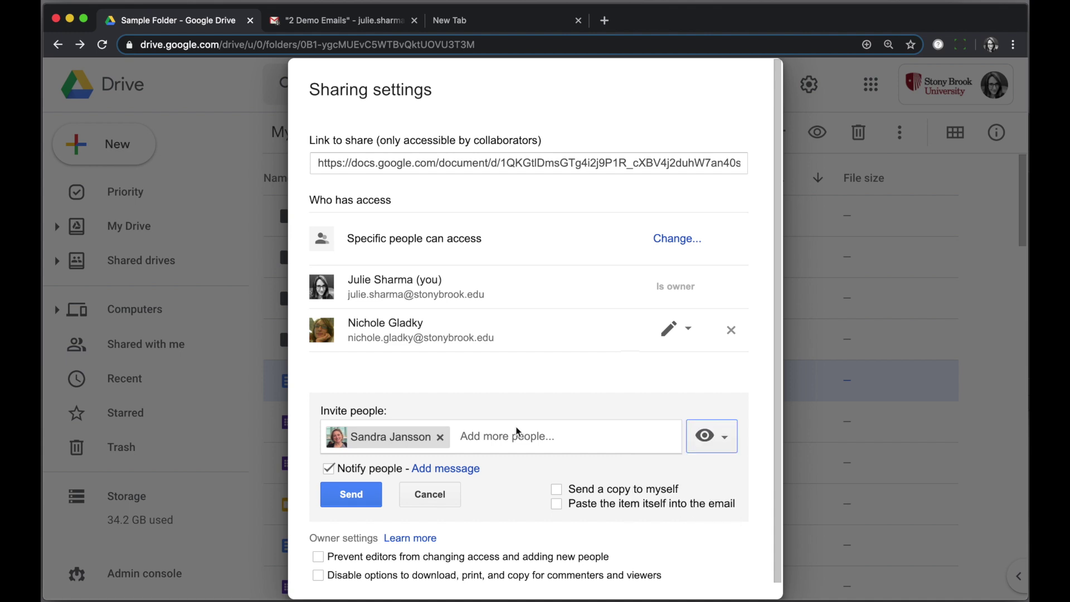
click(366, 500)
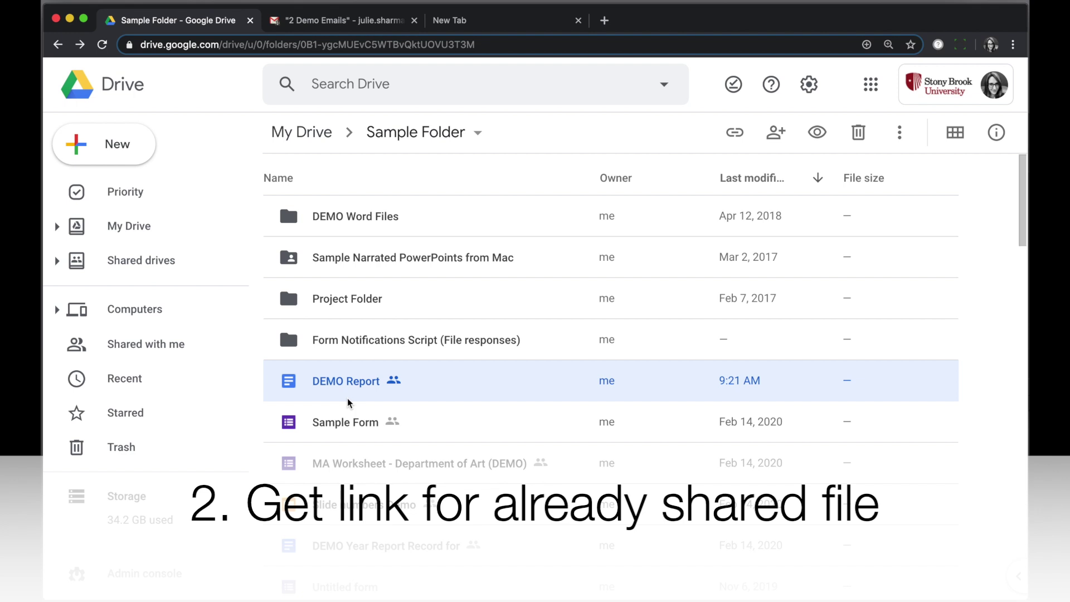
- Replace the draft's Drive link with DEMO Report's docs.google.com edit address
double_click(346, 382)
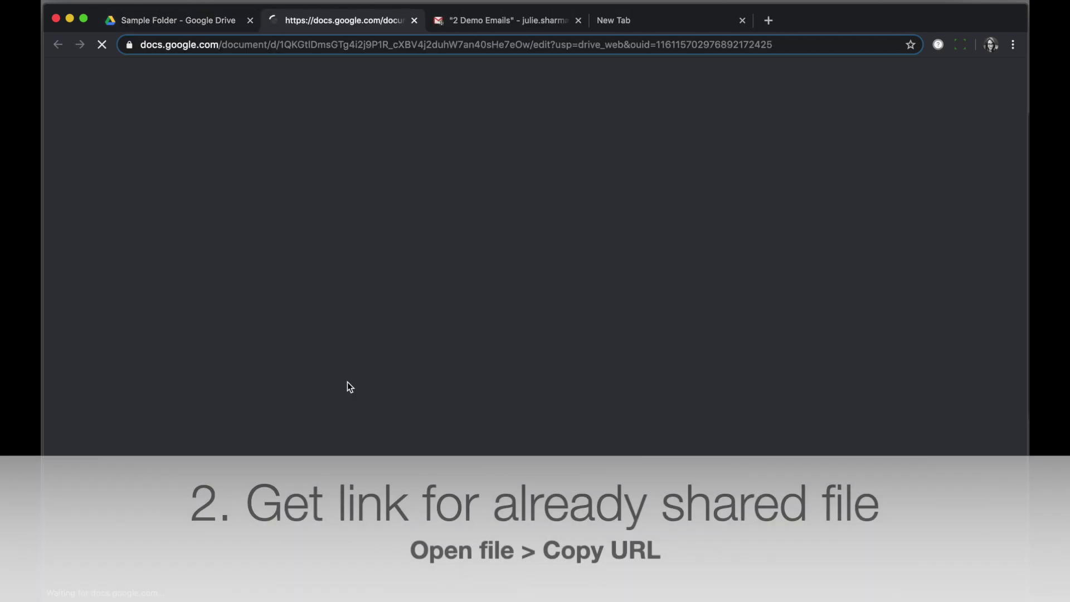
click(389, 45)
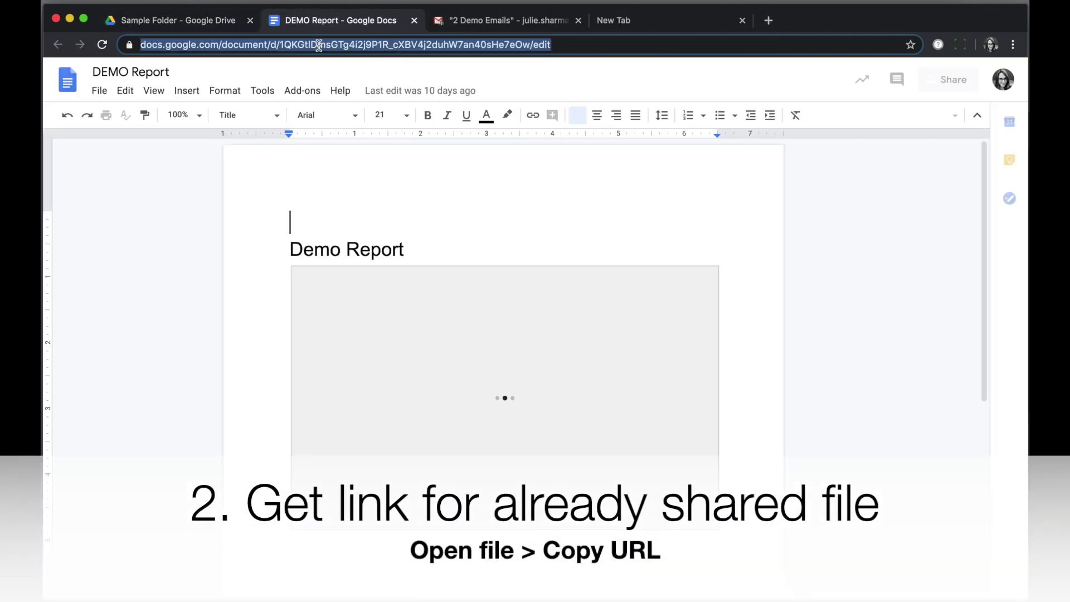
click(493, 25)
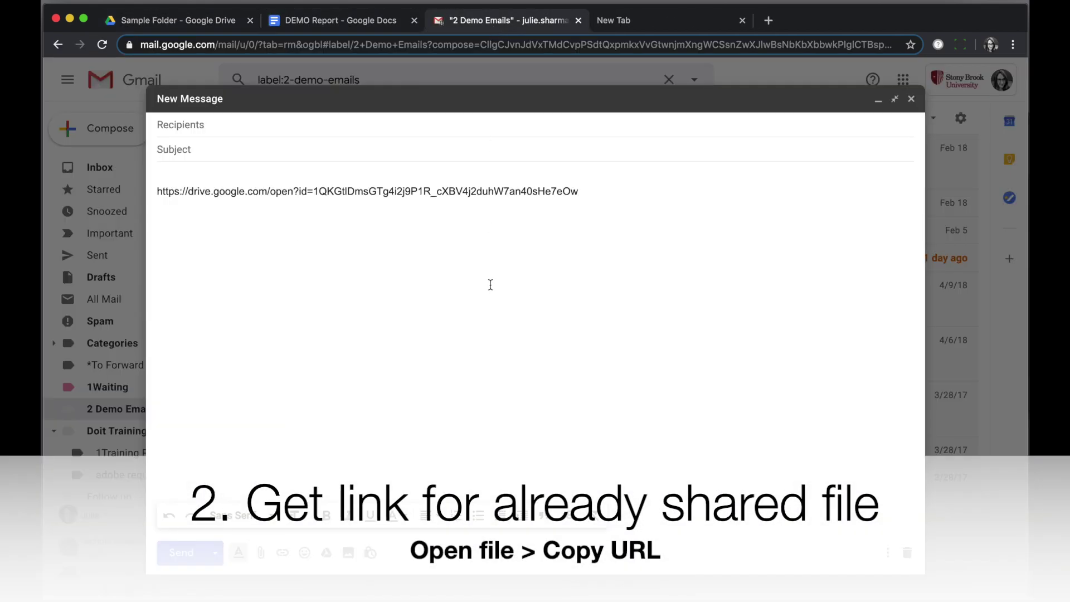
key(super+a)
key(super+v)
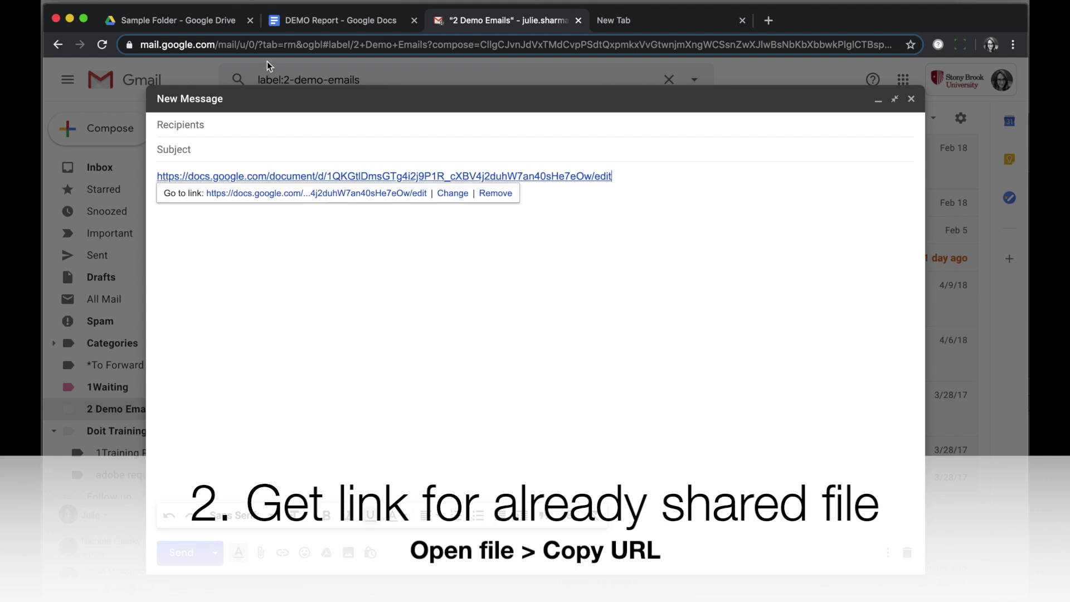
click(313, 23)
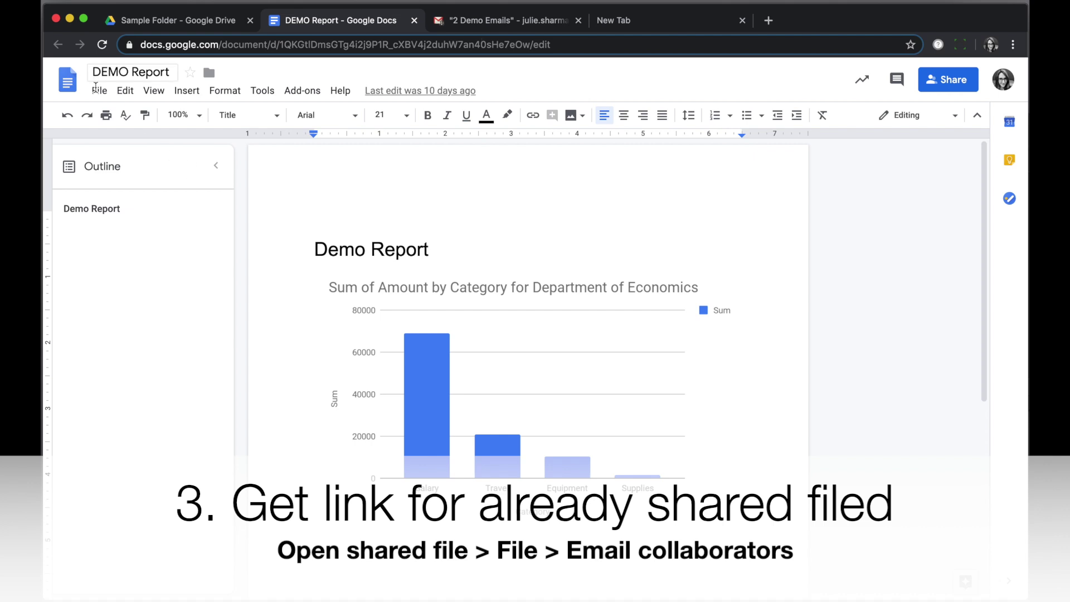
- Use File > Email collaborators, unticking the collaborator and ticking Send a copy to myself
click(98, 90)
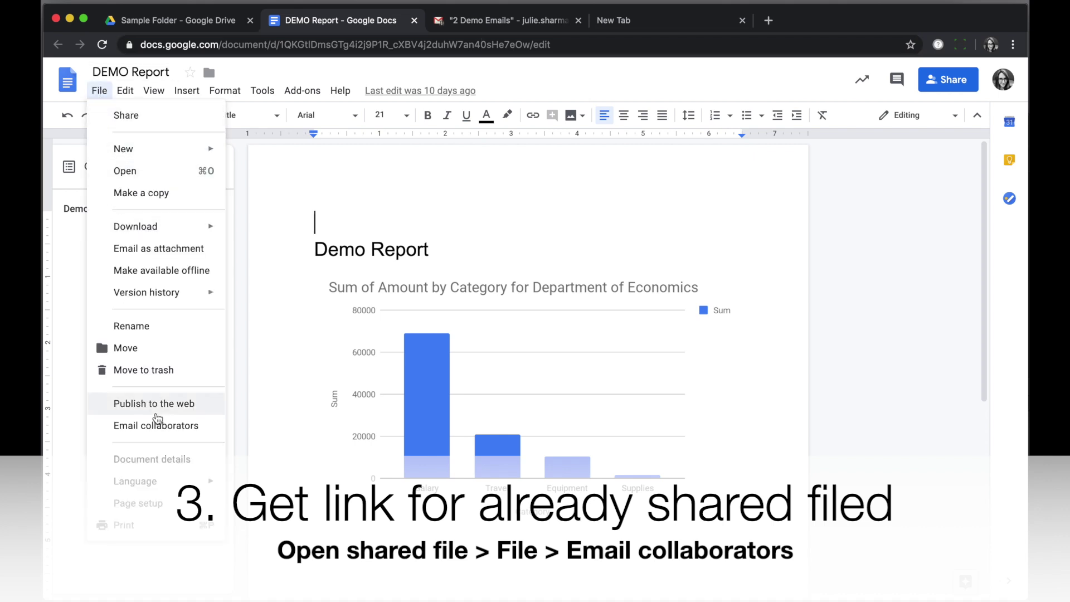
click(210, 432)
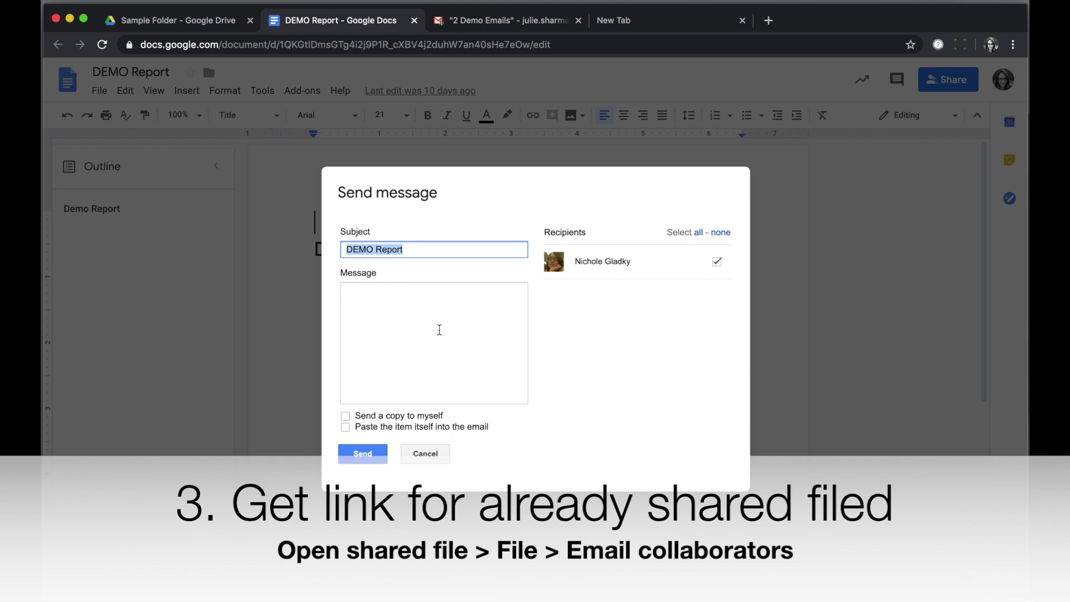
click(717, 263)
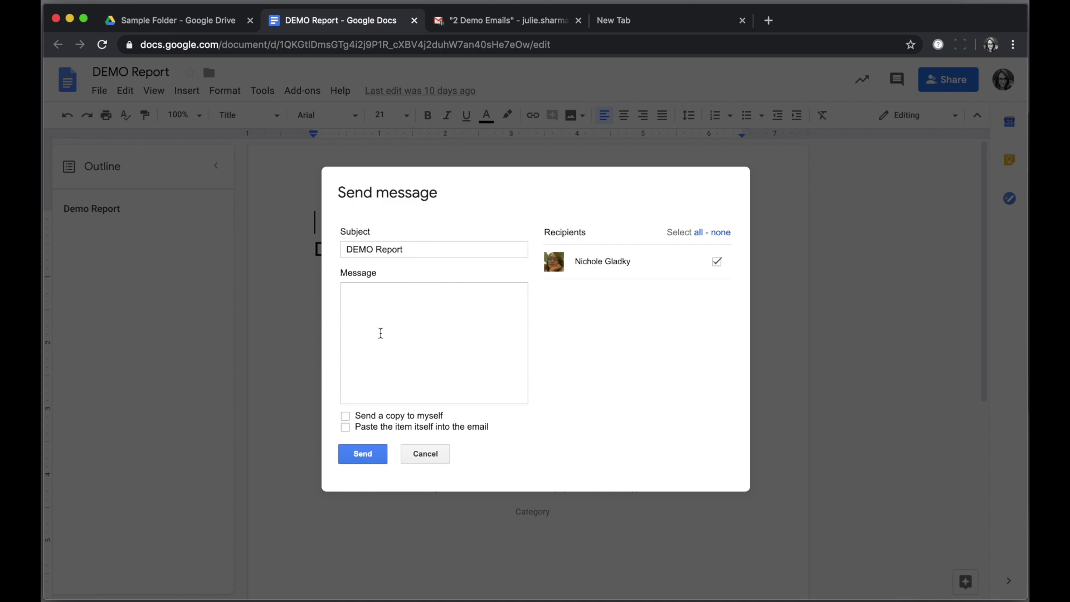
click(346, 416)
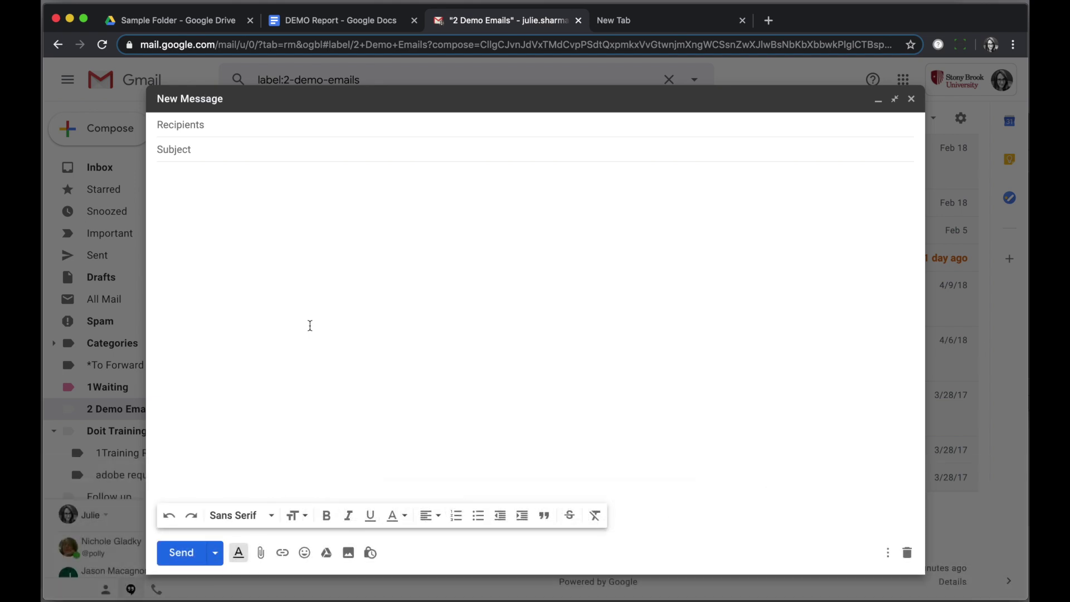
- Add two colleagues to the To field of a fresh Demo Report Gmail message
click(180, 124)
text(ni)
key(Return)
text(sa)
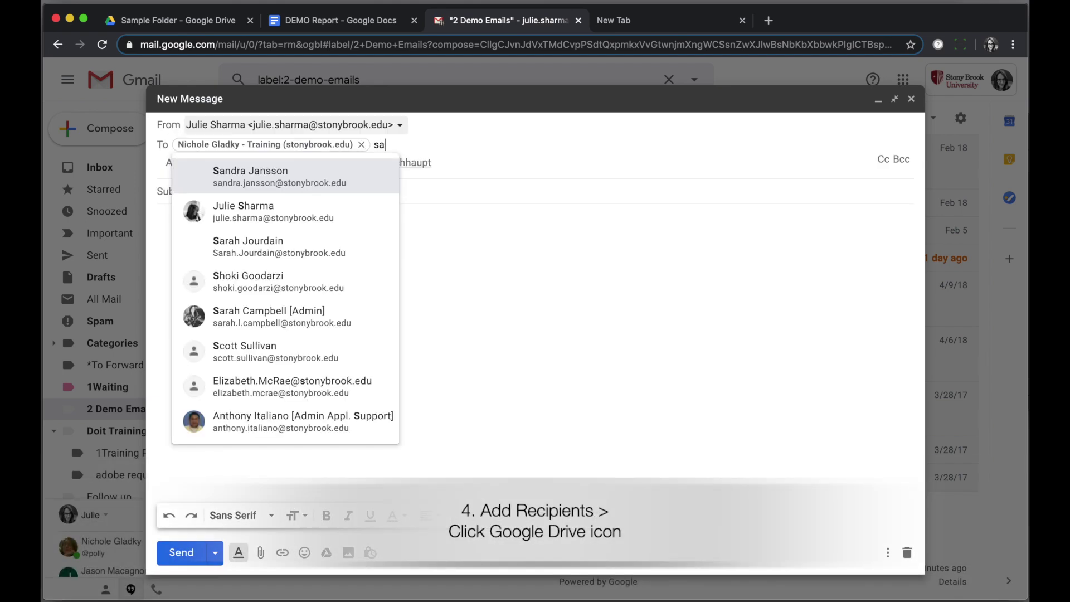
click(215, 167)
click(330, 565)
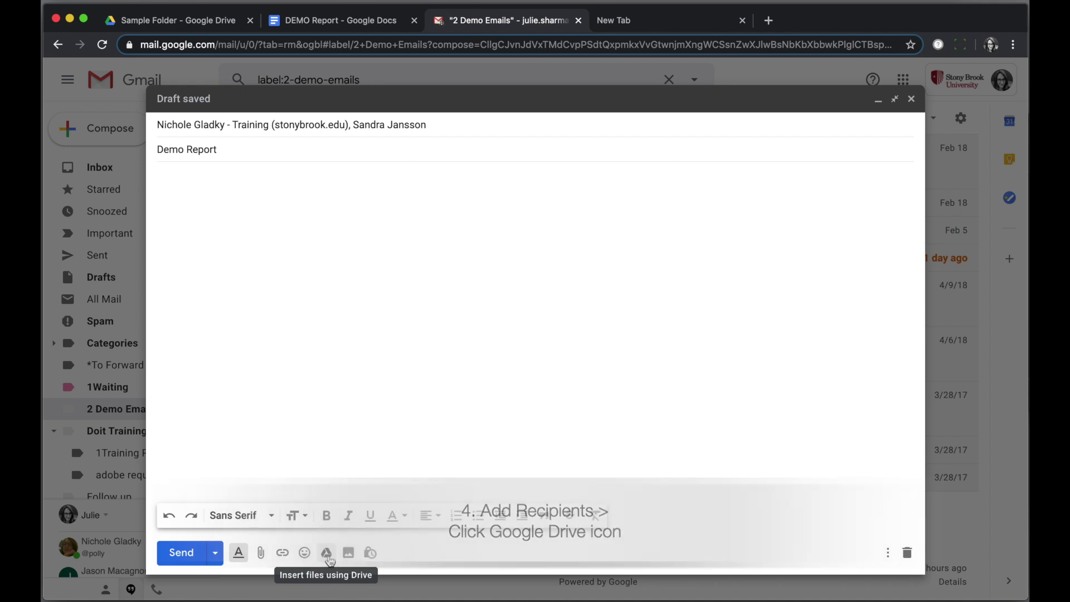
- Search Drive for 'demo report', insert DEMO Report as a link, and send the email
click(329, 557)
text(demo)
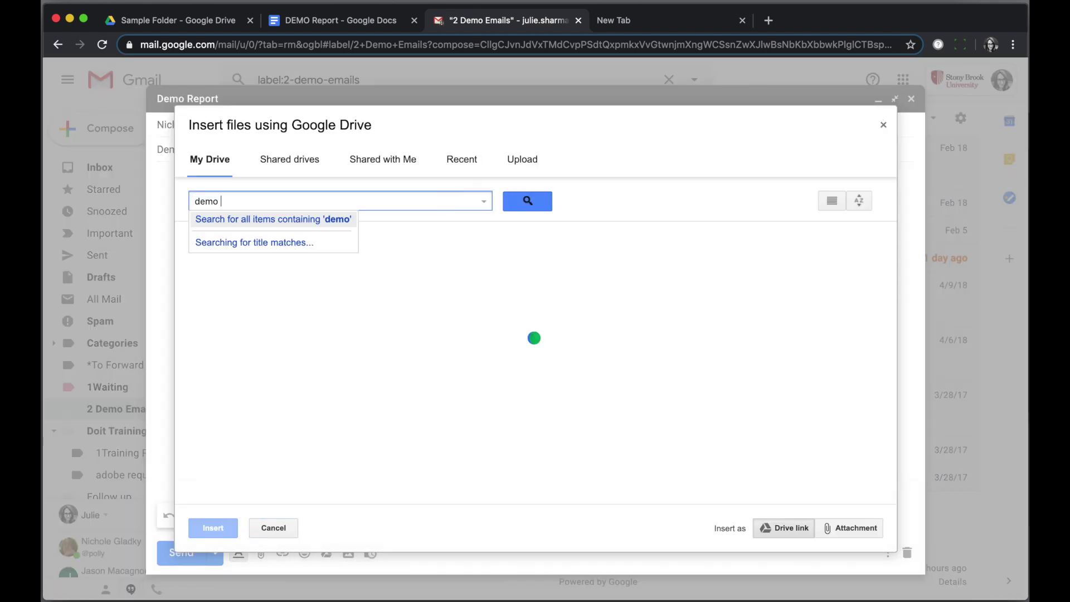
text(demo report)
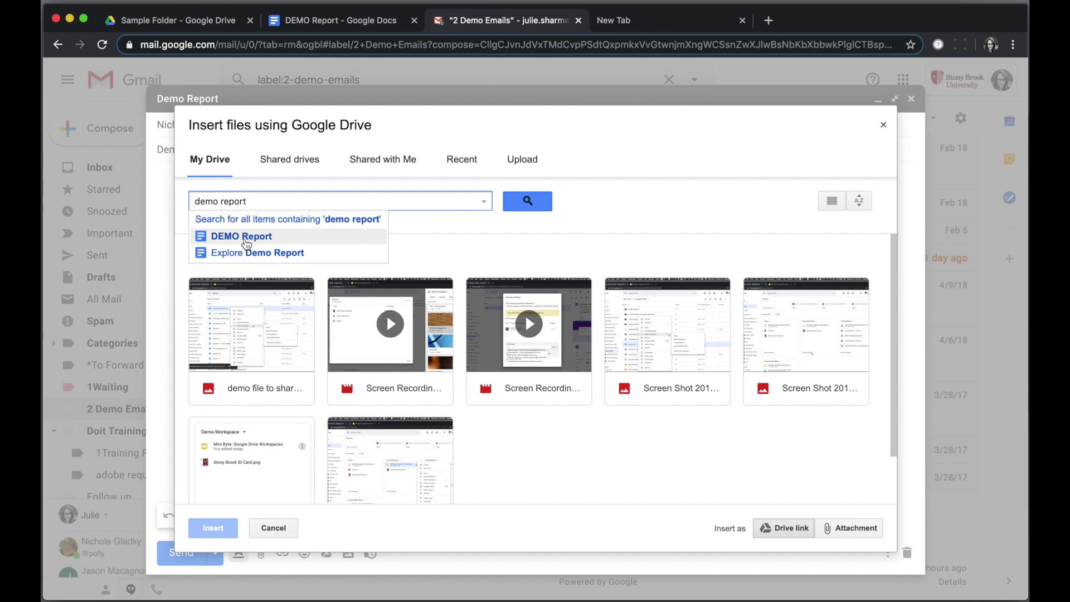
click(245, 237)
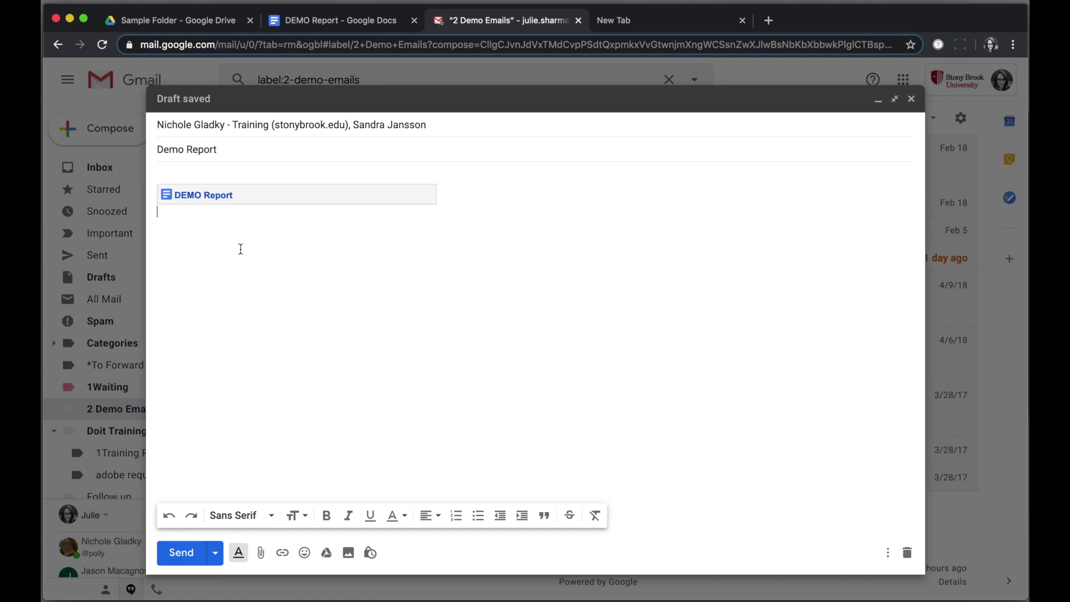
click(187, 554)
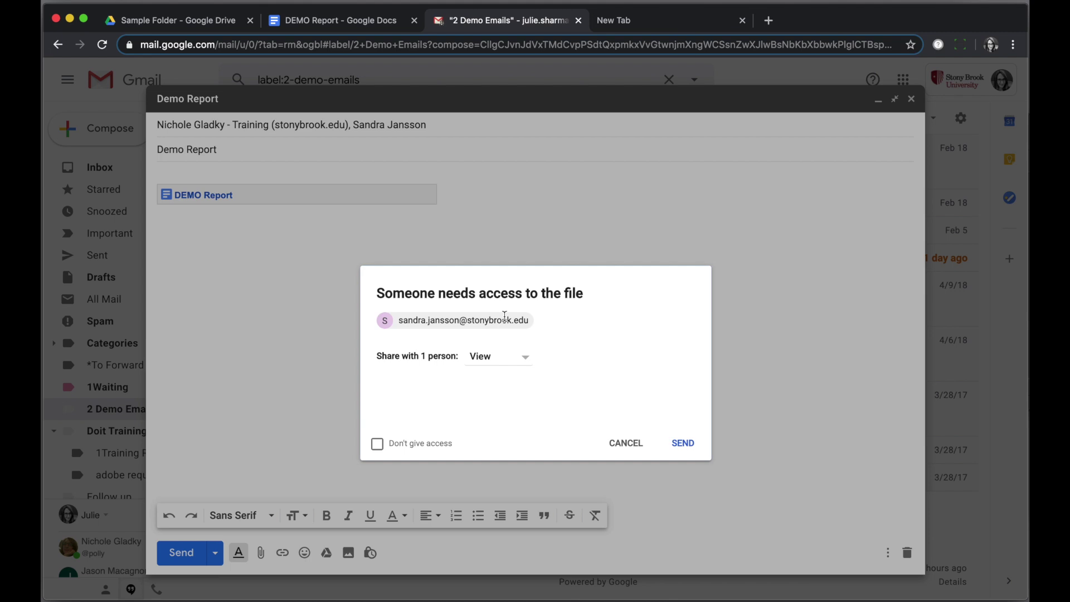
- Keep View permission for the recipient lacking access in the Someone needs access prompt
click(524, 357)
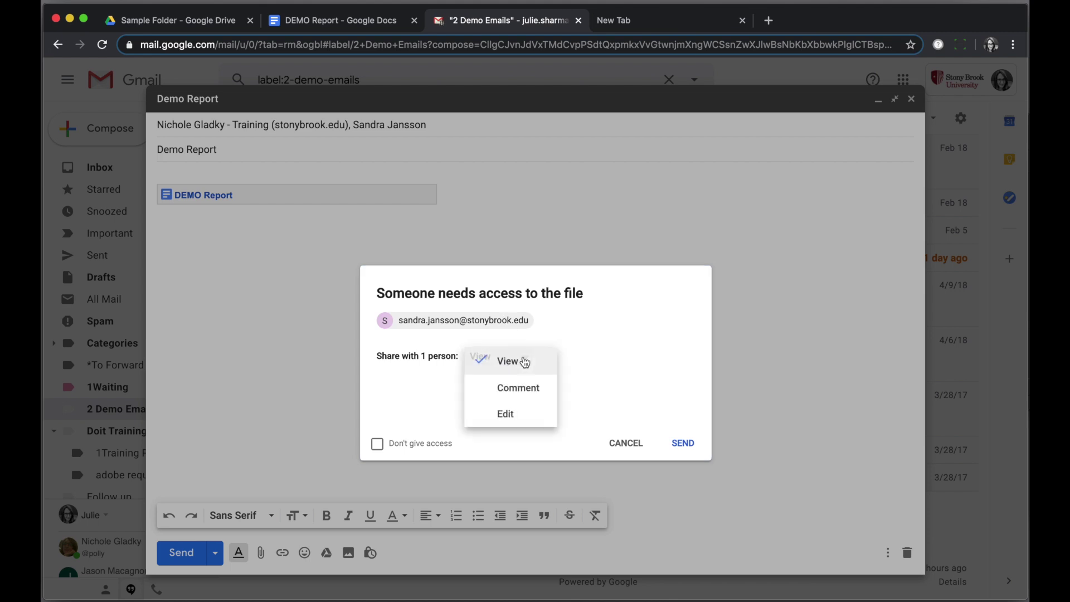
click(593, 357)
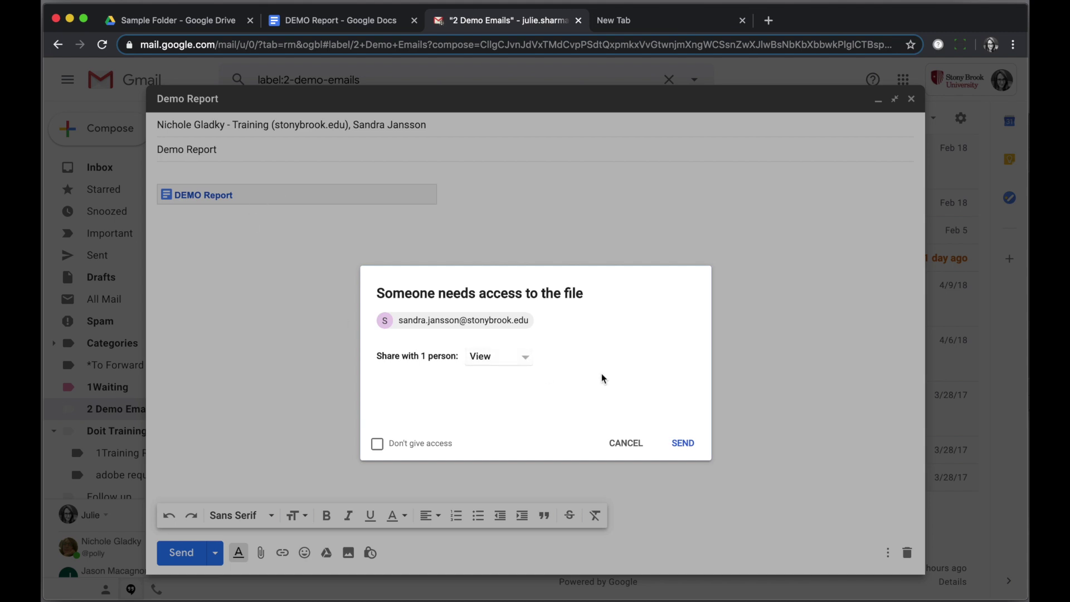
click(518, 357)
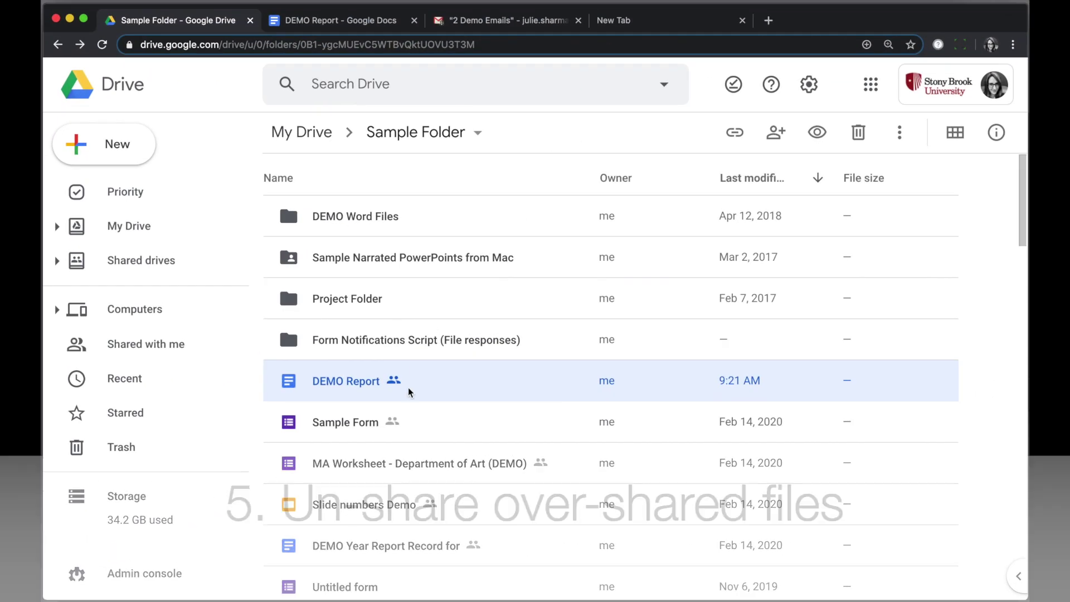
- Re-enable university-wide view-by-link sharing for DEMO Report and close the popup
right_click(347, 386)
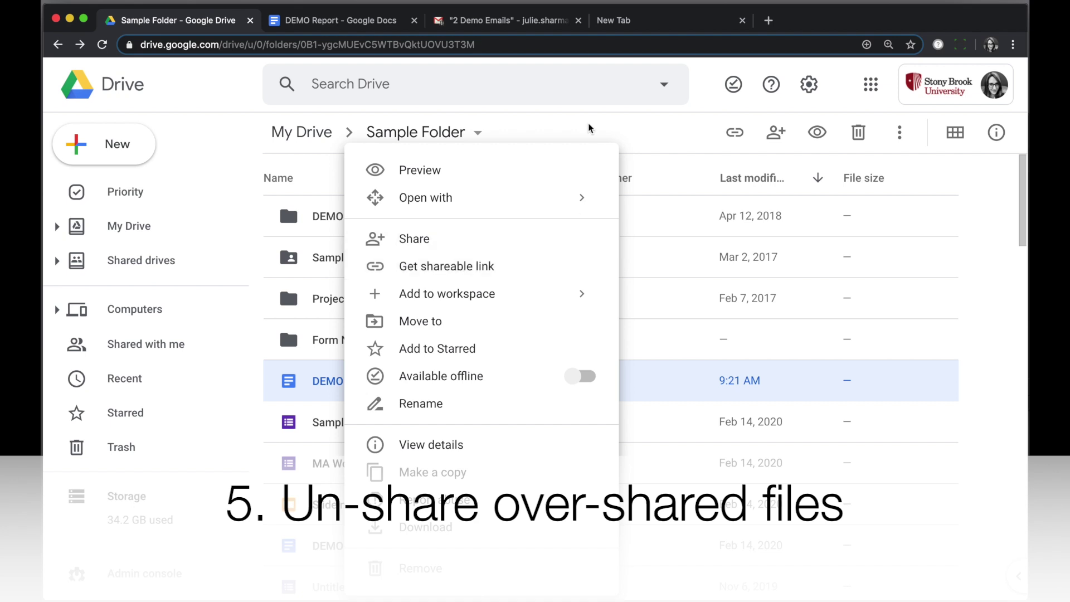
click(342, 362)
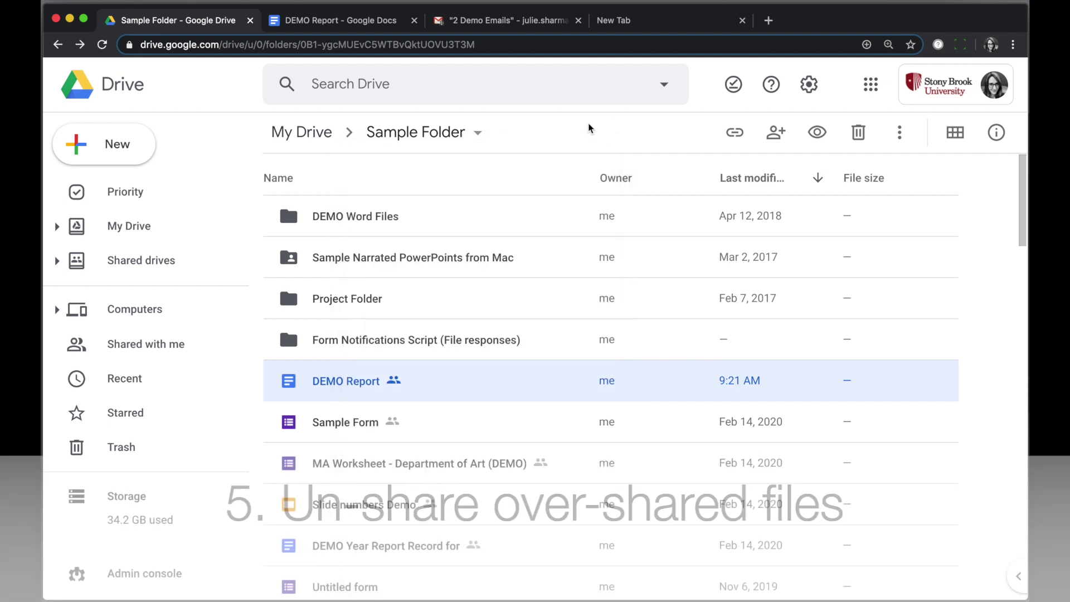
right_click(346, 365)
click(429, 266)
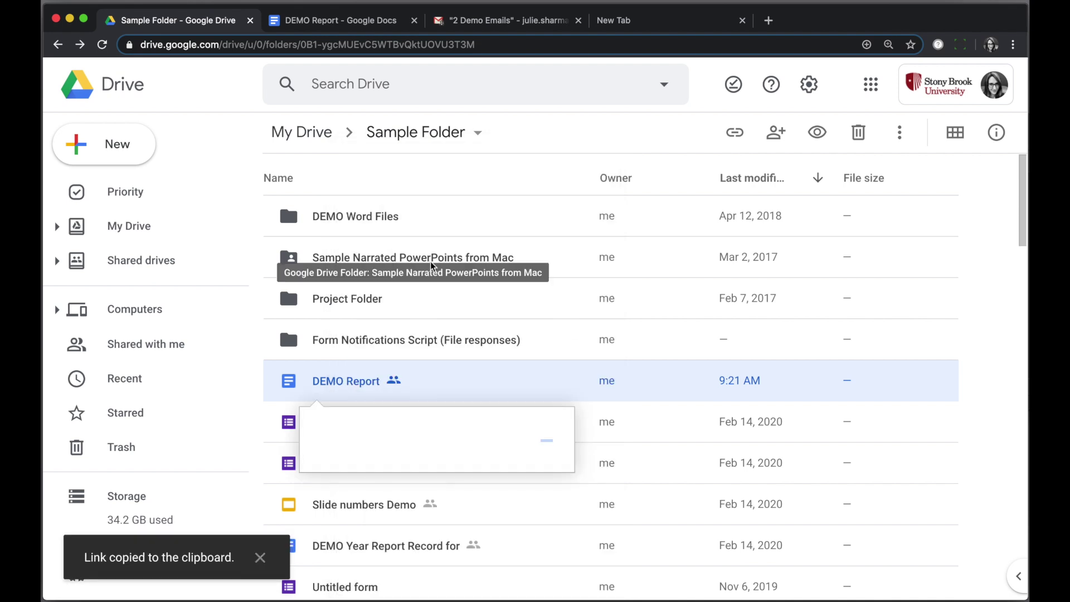
click(532, 433)
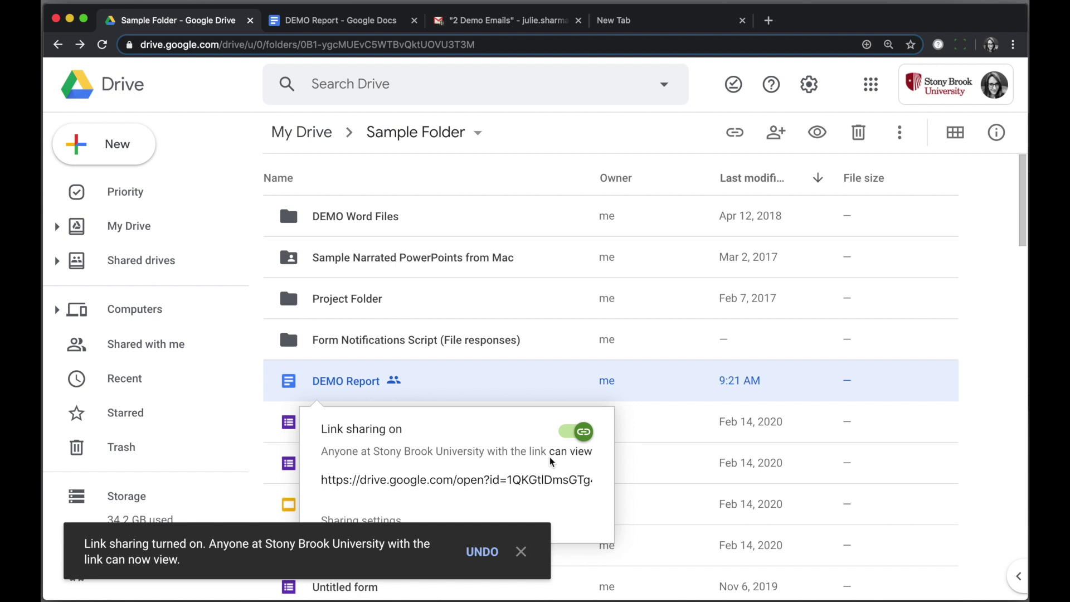
key(Escape)
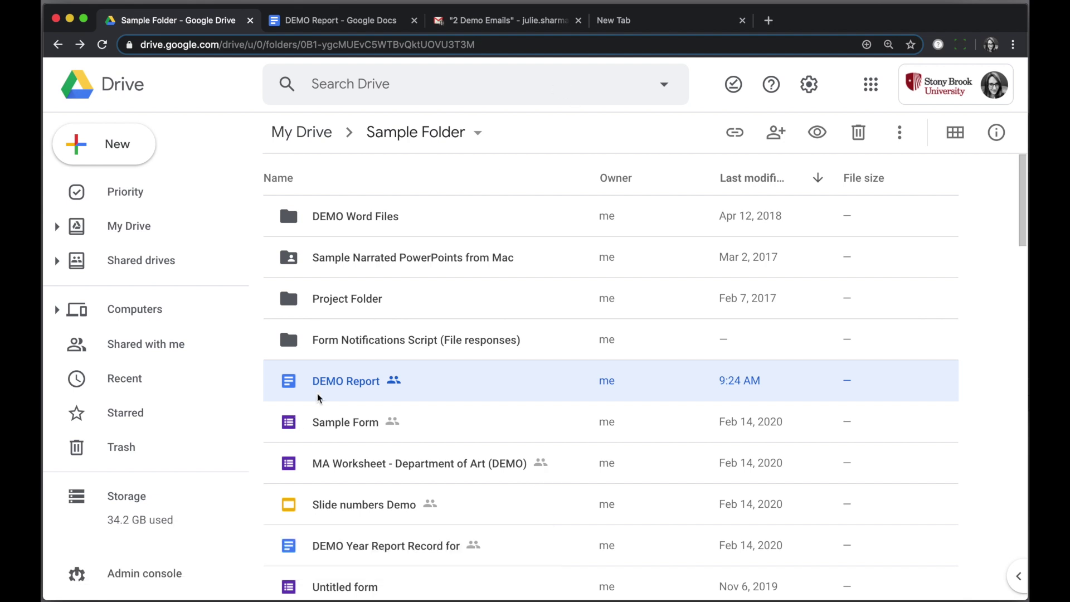
- Change DEMO Report's link sharing to 'On - Stony Brook University' and save it
right_click(335, 383)
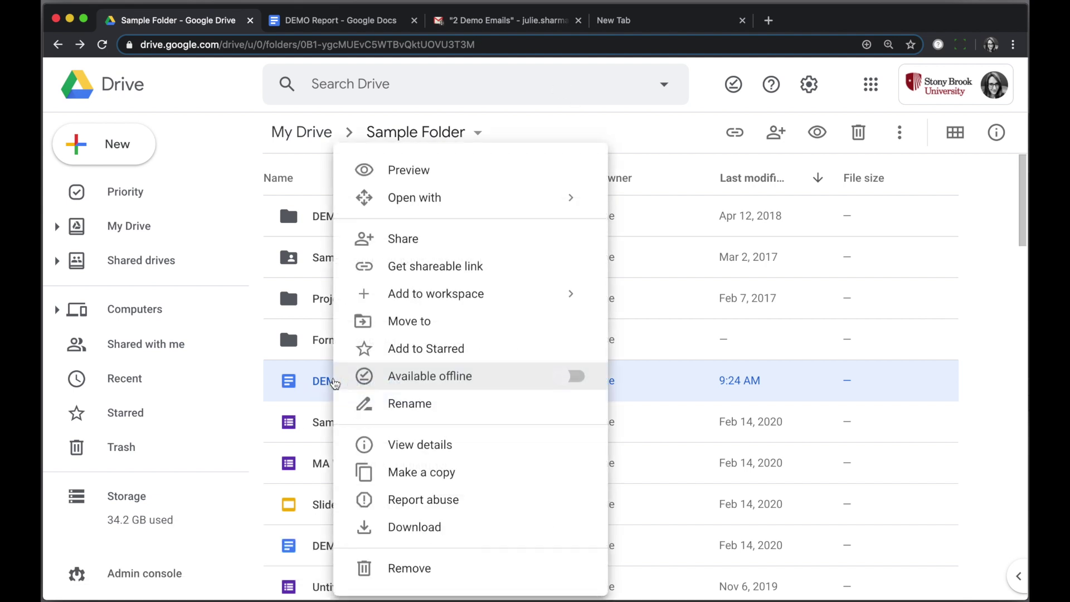
click(424, 266)
click(360, 522)
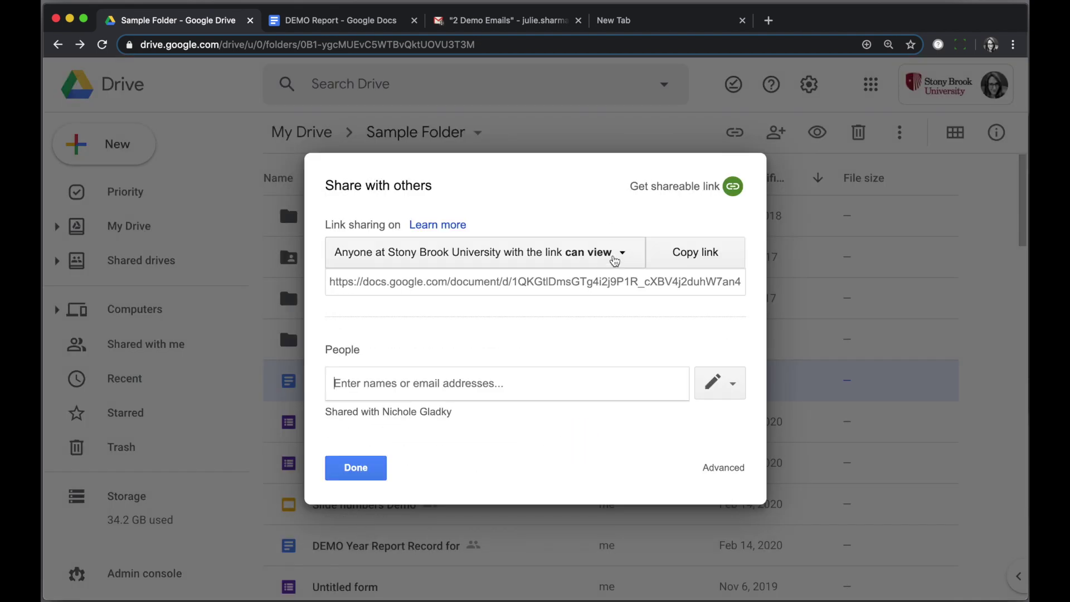
click(615, 260)
click(556, 408)
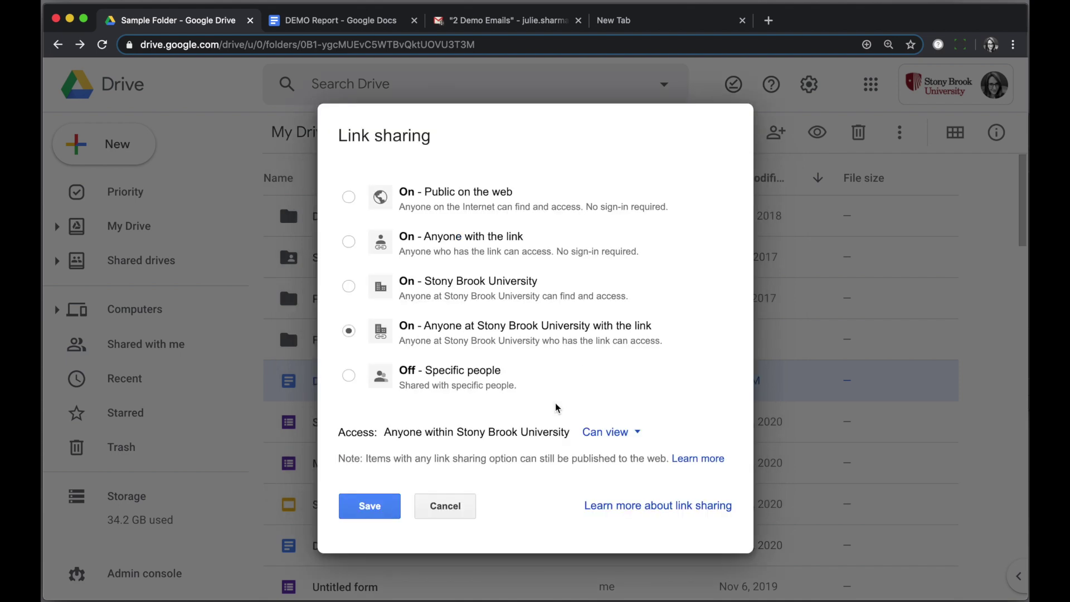
click(474, 293)
click(382, 504)
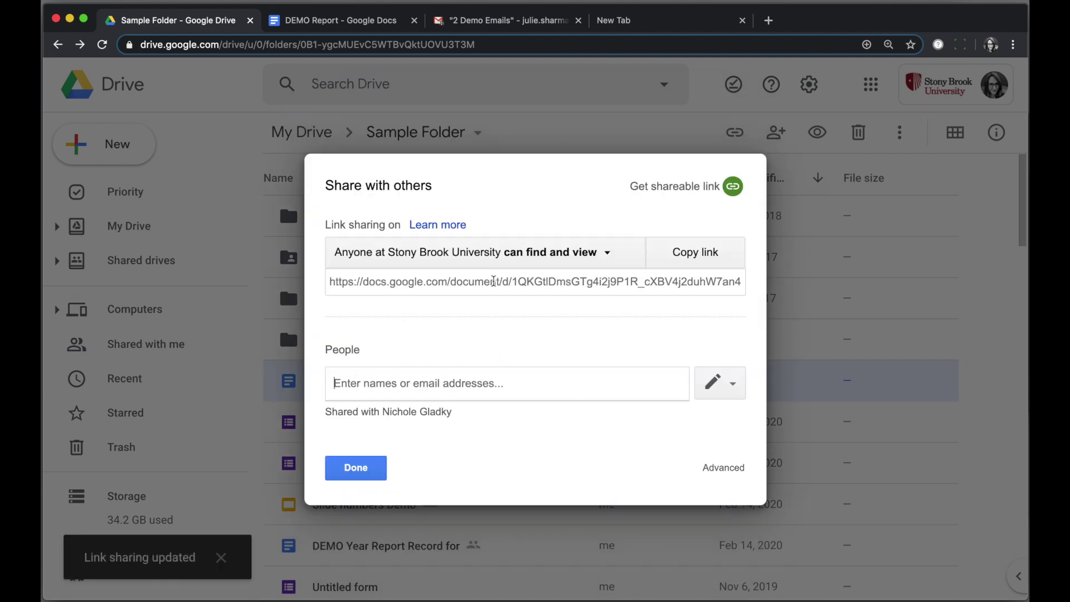
click(355, 468)
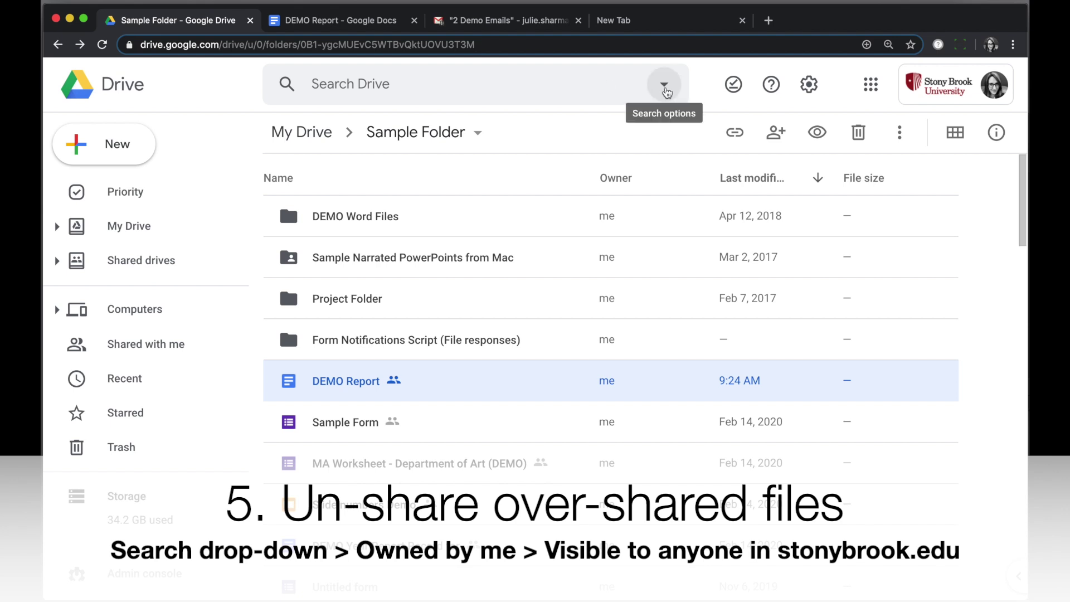
- Search Drive with Owner 'Owned by me' and Location 'Visible to anyone in stonybrook.edu'
click(663, 85)
click(545, 187)
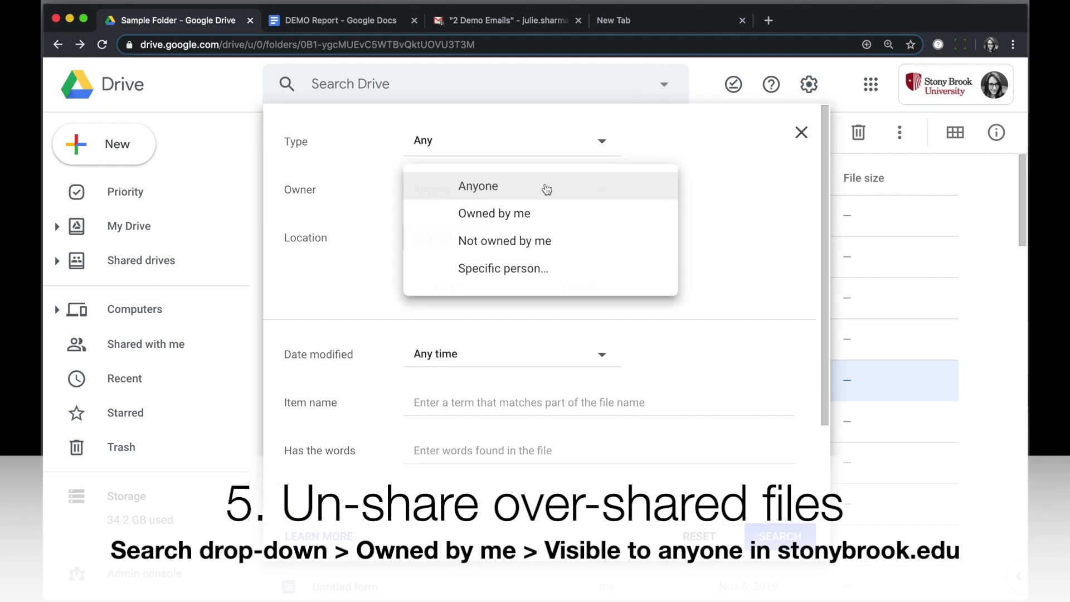
click(532, 219)
click(411, 246)
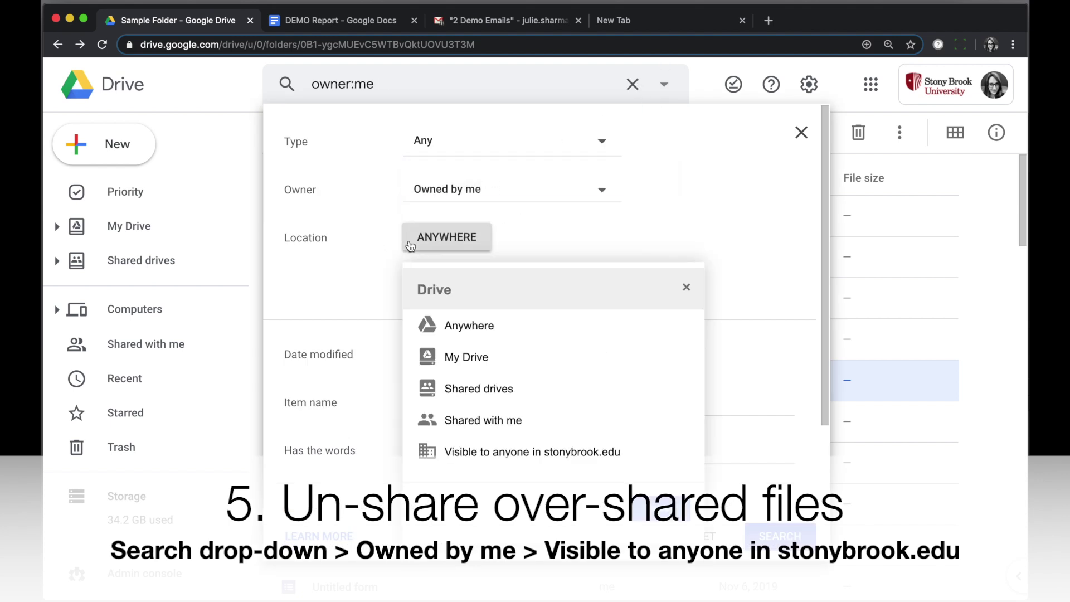
click(544, 454)
click(660, 508)
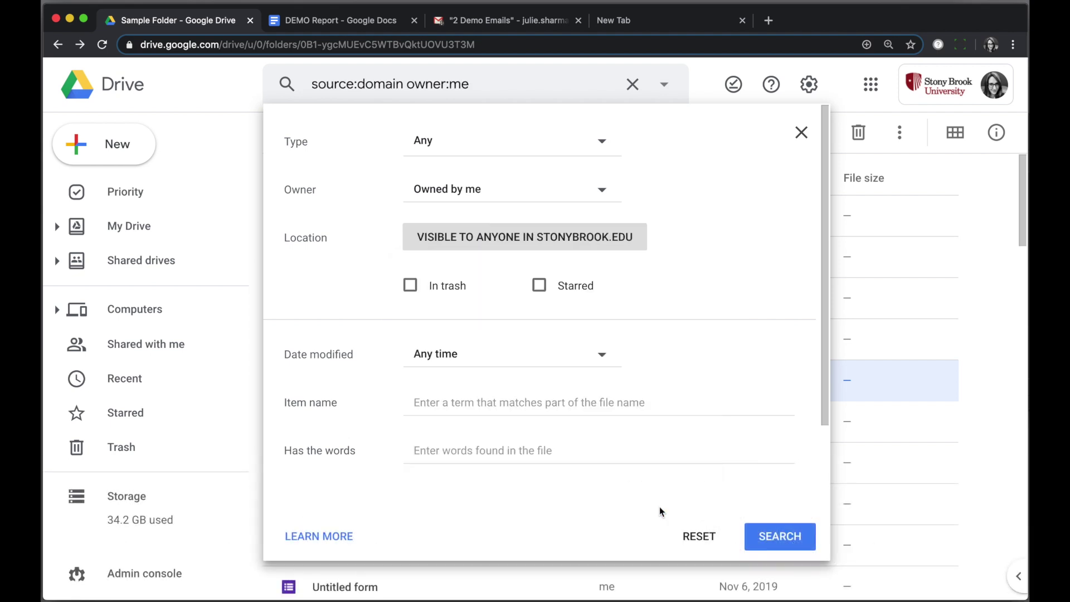
click(778, 533)
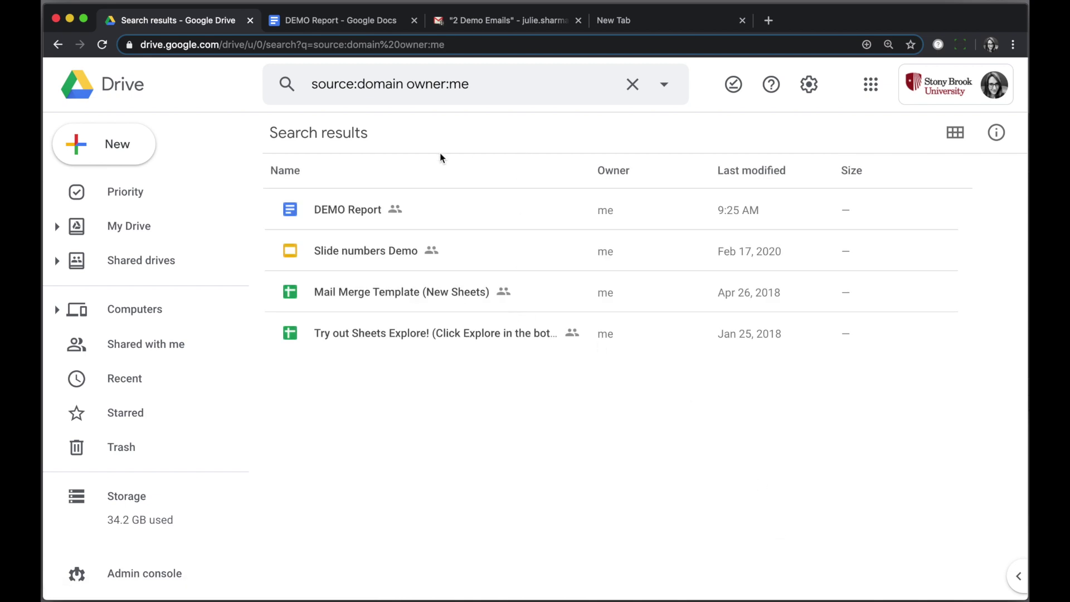
- Switch off the shareable link toggle for DEMO Report from the search results
right_click(357, 213)
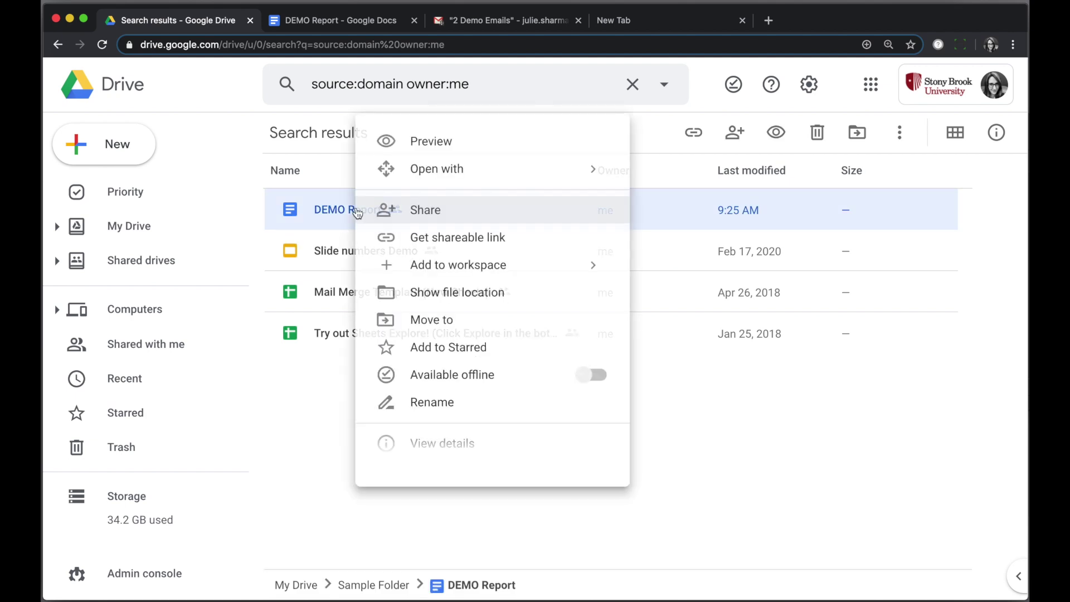
click(443, 245)
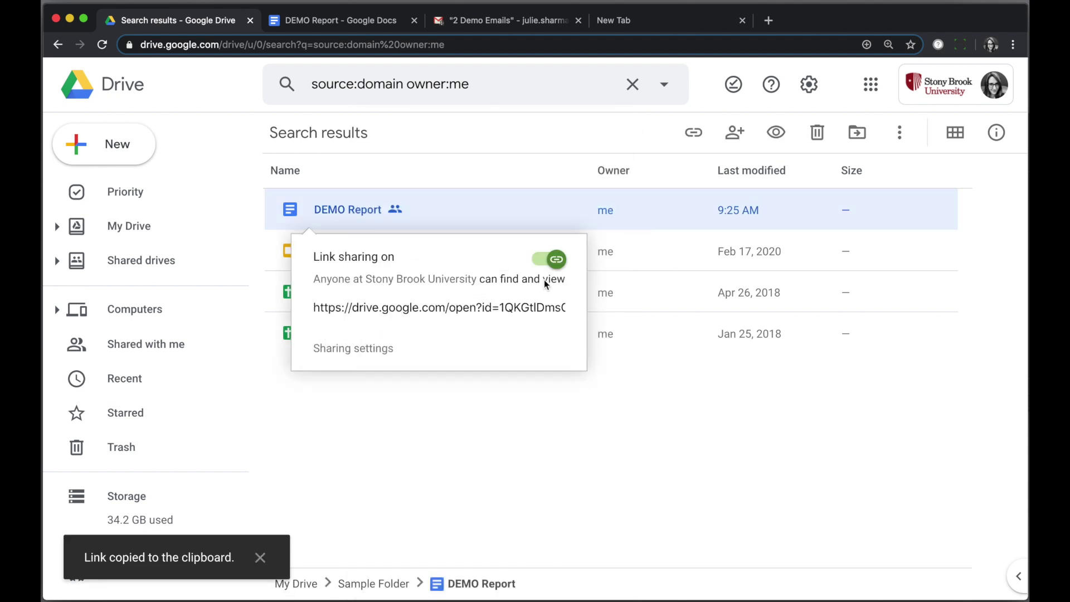
click(523, 168)
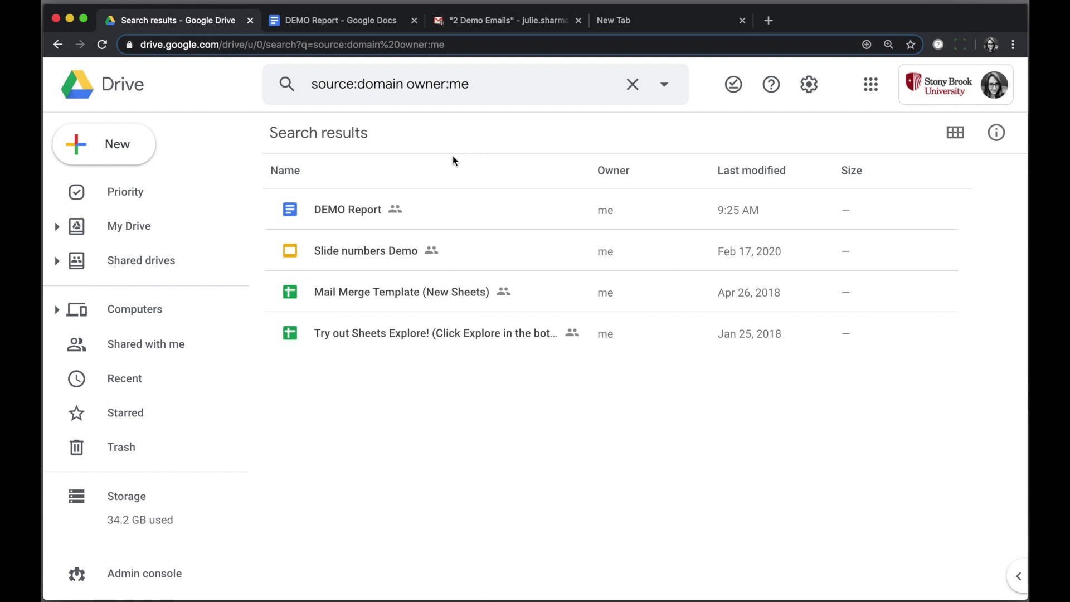
right_click(342, 209)
click(447, 239)
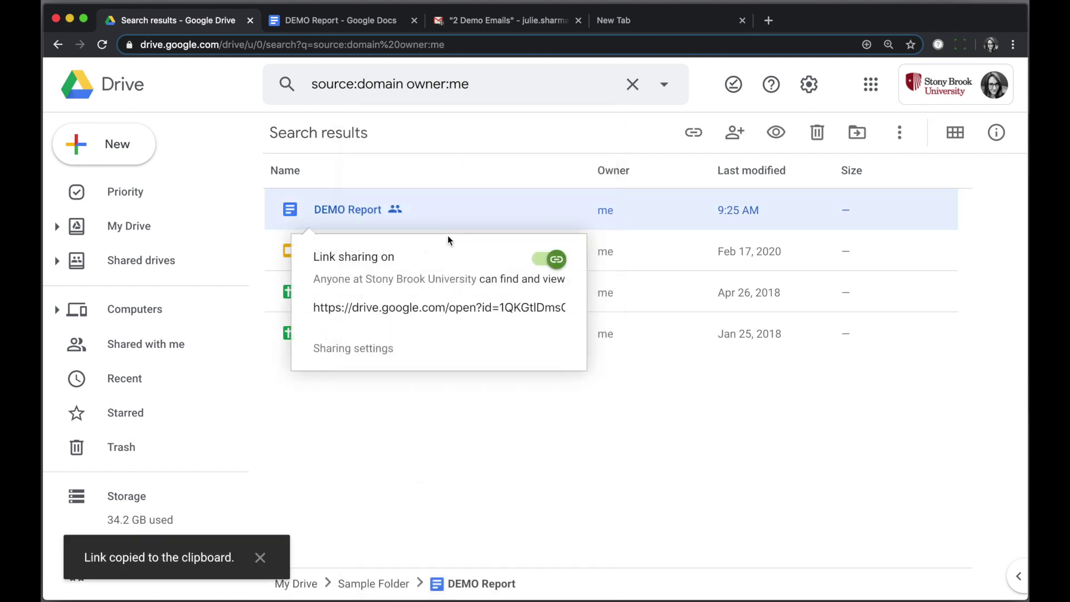
click(552, 260)
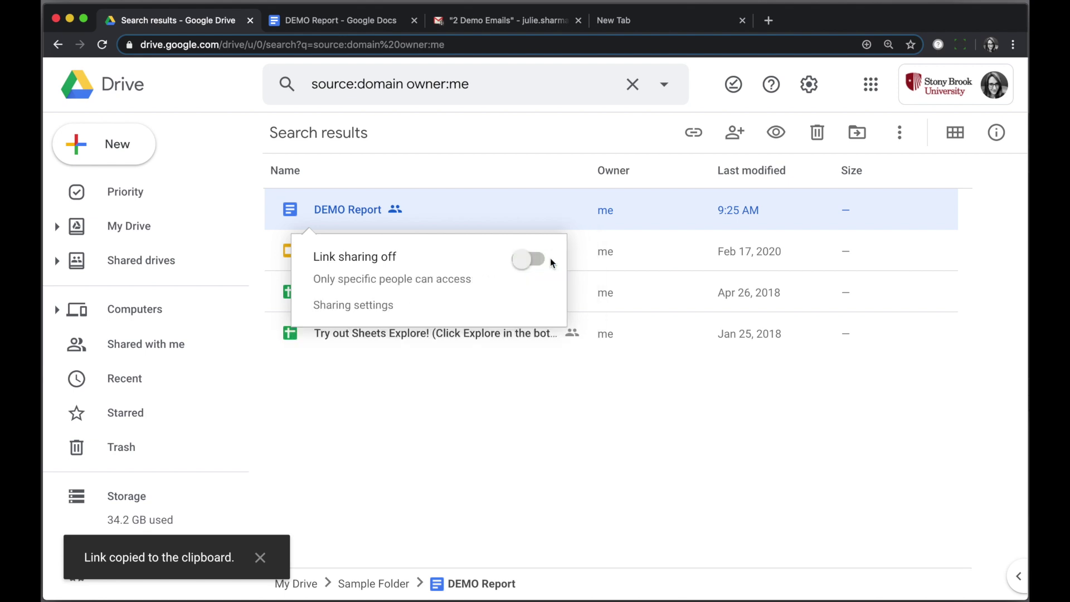
- Review DEMO Report's advanced sharing to confirm only specific people have access, then close it
click(369, 306)
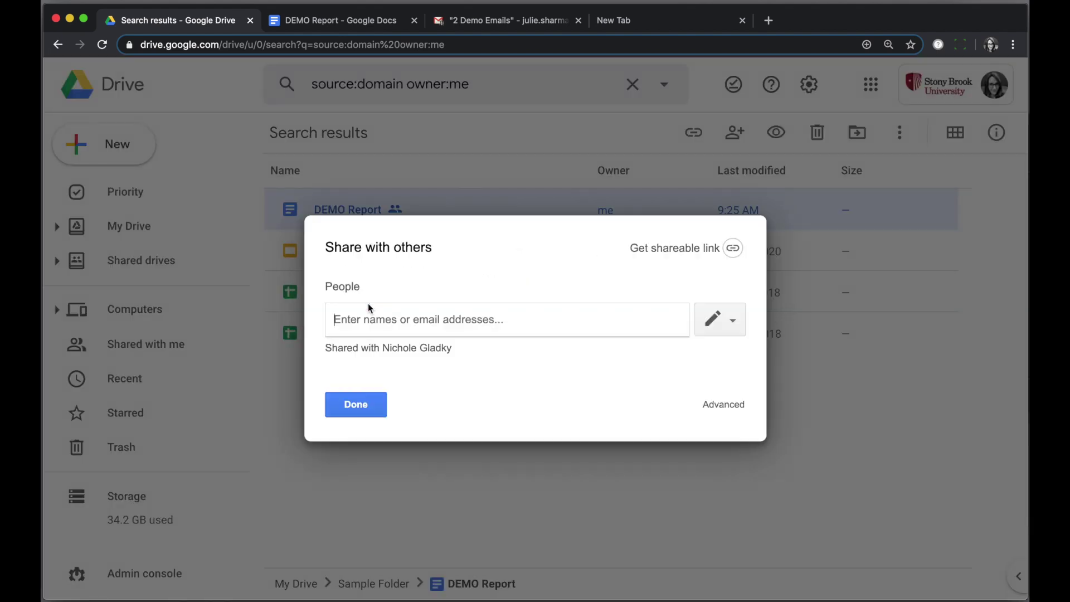
click(721, 405)
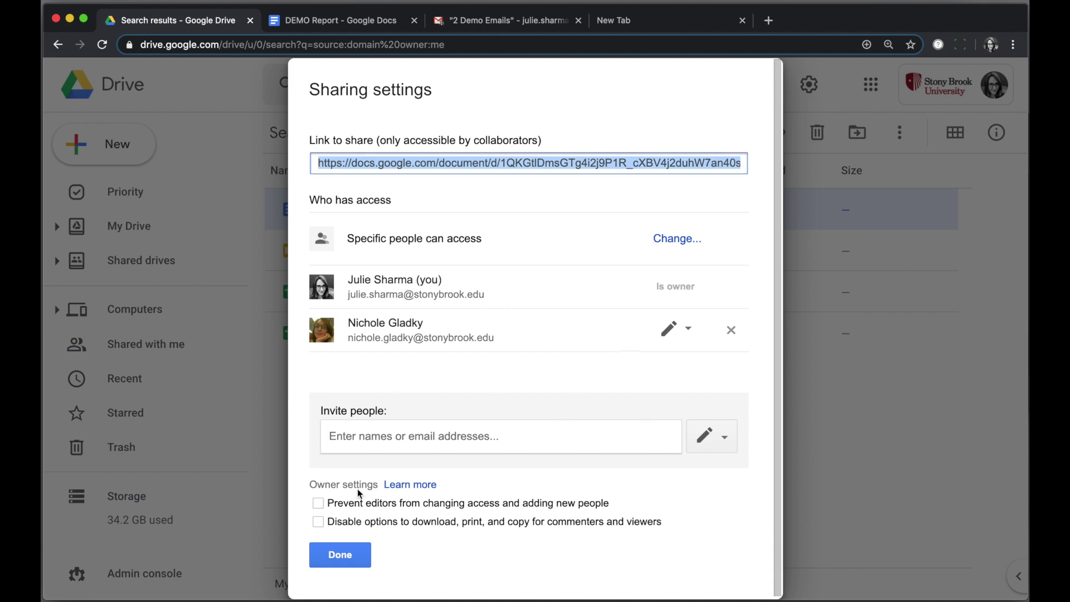
click(345, 554)
click(470, 432)
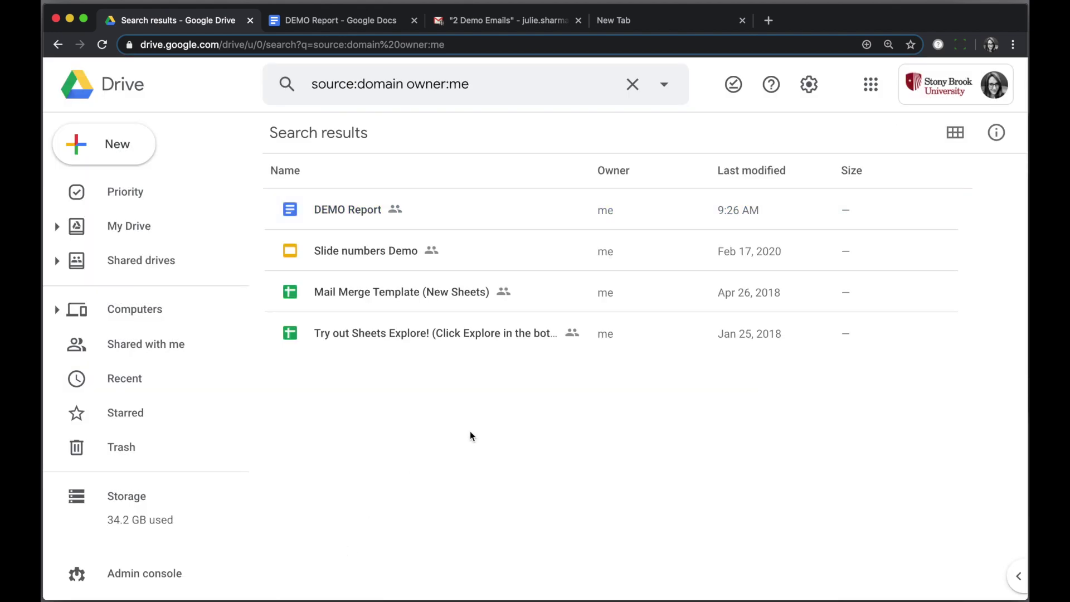